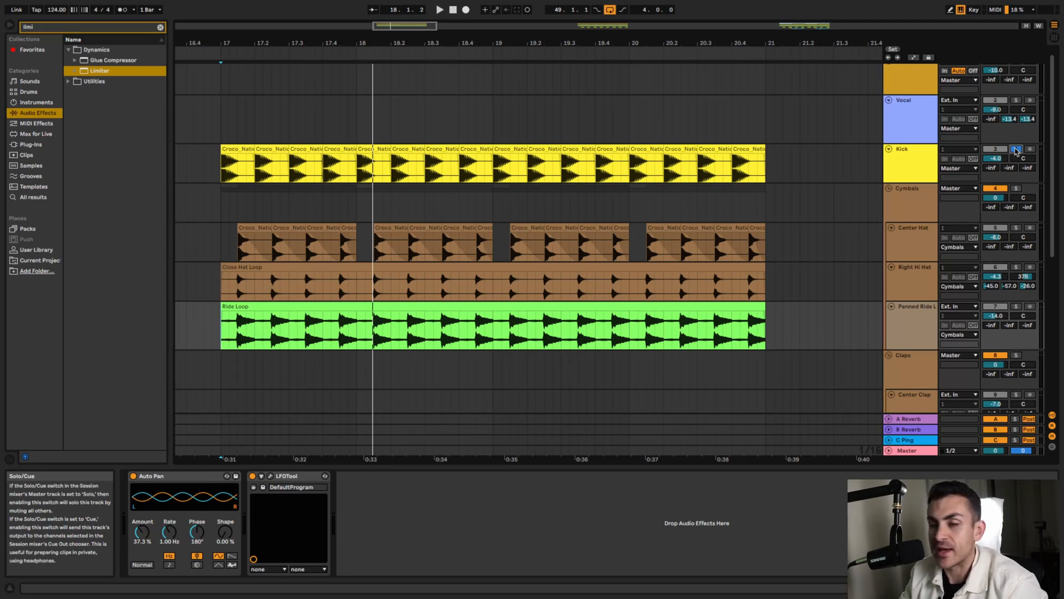
# Solo the Kick track and play the kick pattern from the start of bar 17.
pyautogui.click(1016, 150)
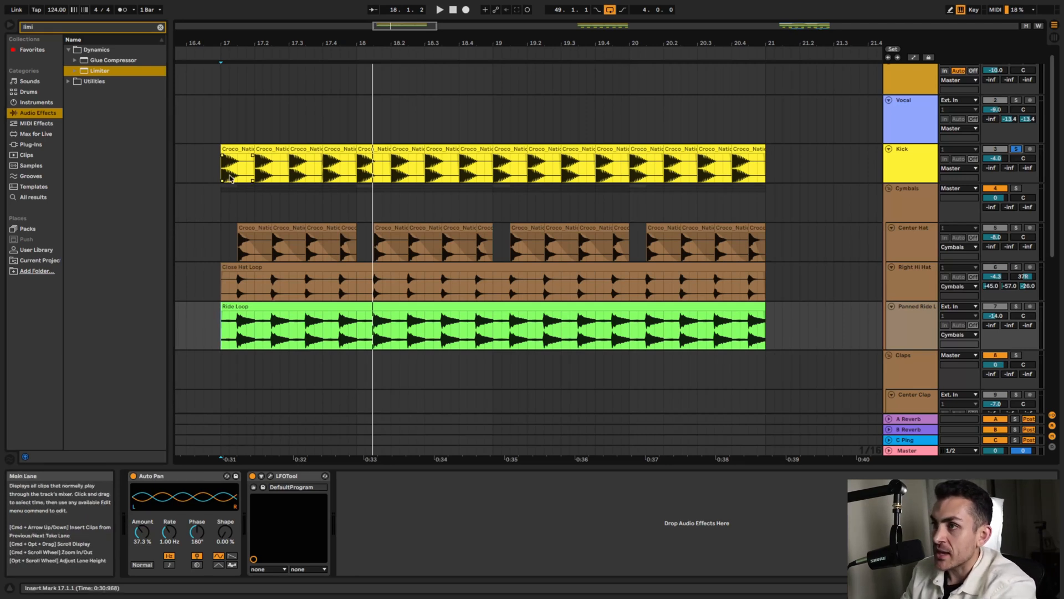
pyautogui.click(223, 175)
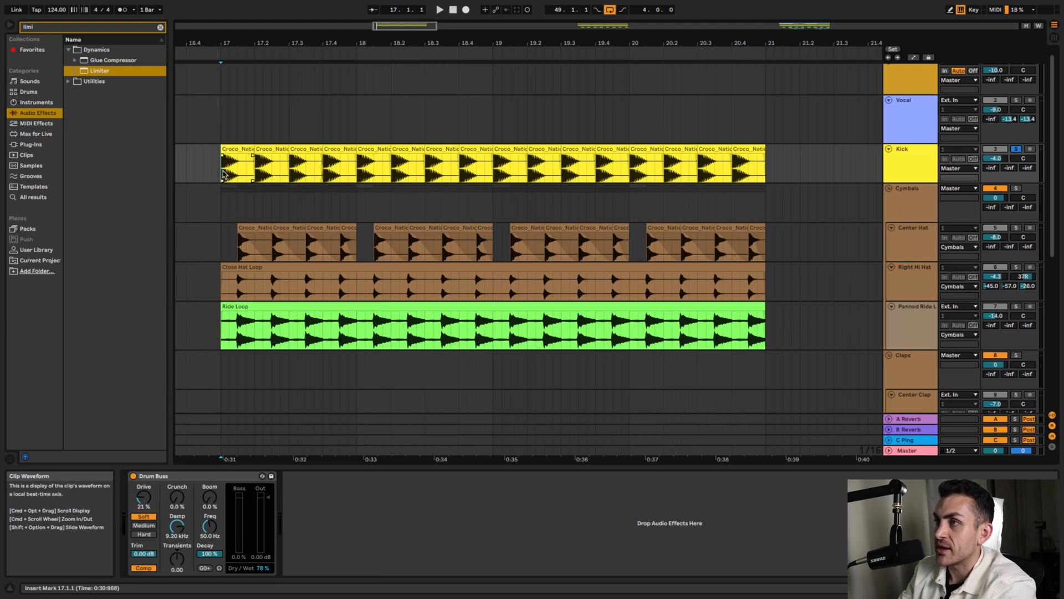
pyautogui.scroll(5, 222, 175)
pyautogui.hscroll(1, 222, 175)
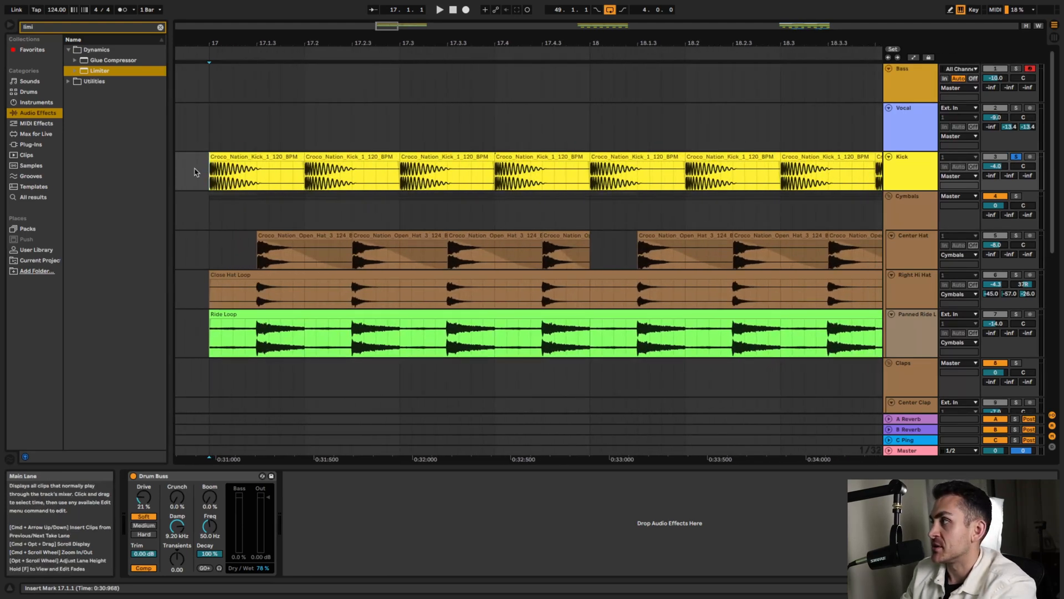
pyautogui.press('space')
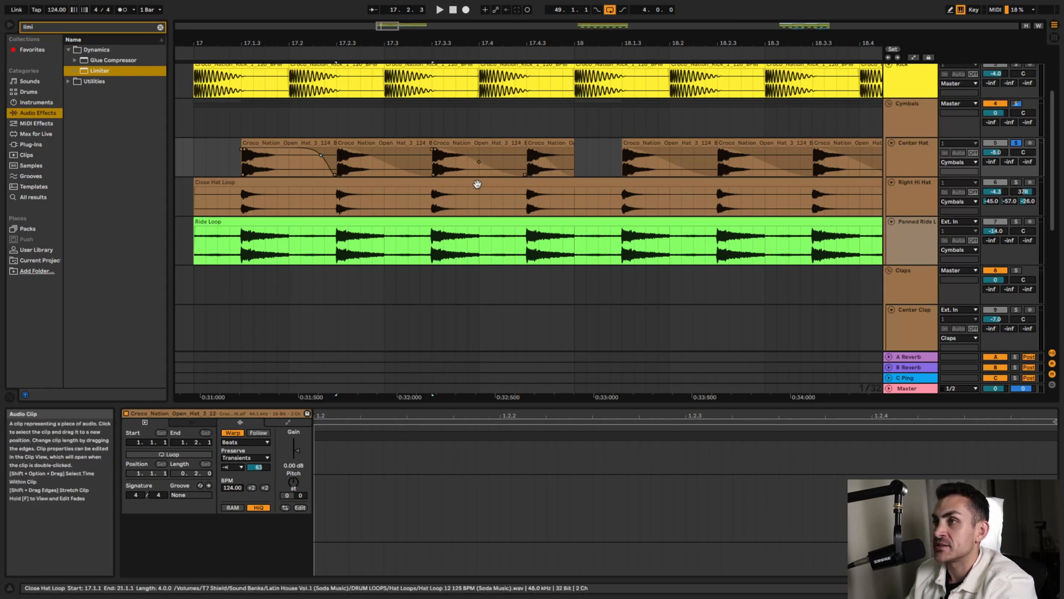
# Play the soloed Center Hat track from its first open hat at 17.1.3.
pyautogui.press('space')
pyautogui.click(243, 166)
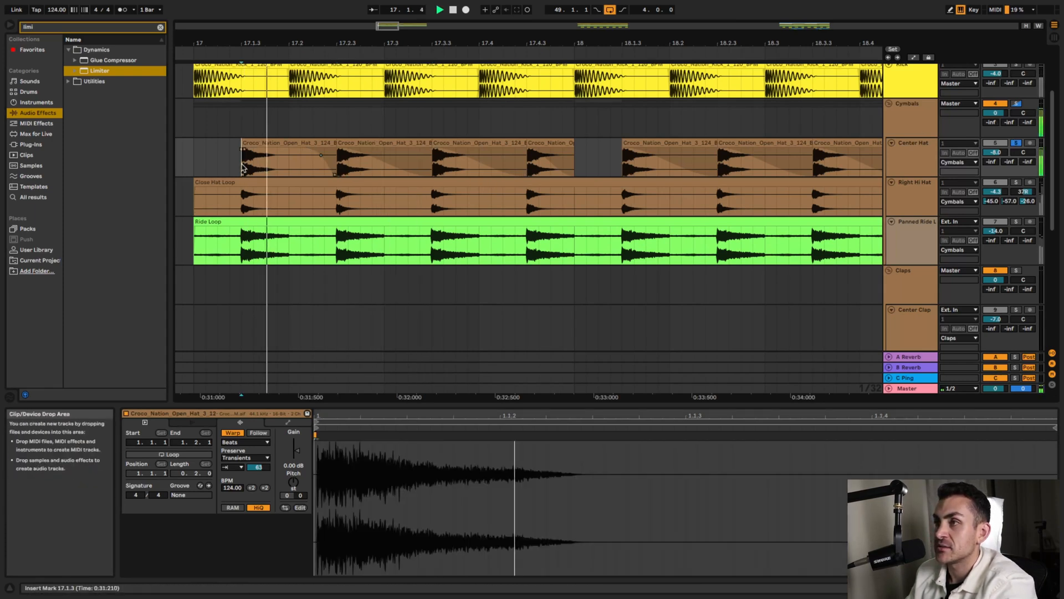
pyautogui.press('space')
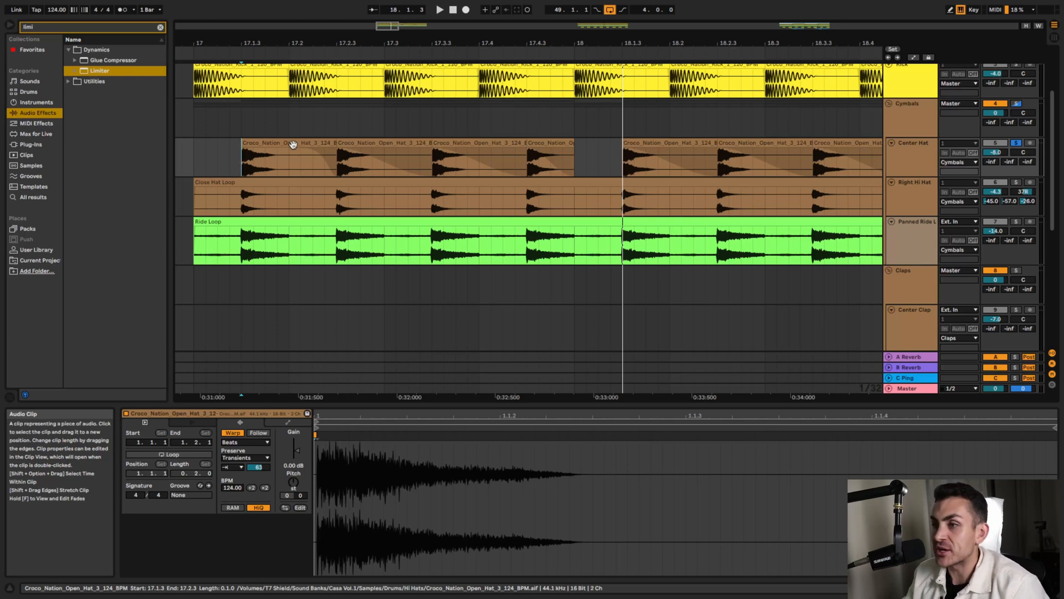
# Select the first open-hat clip on Center Hat and turn off transient looping in its Beats warp settings.
pyautogui.click(292, 144)
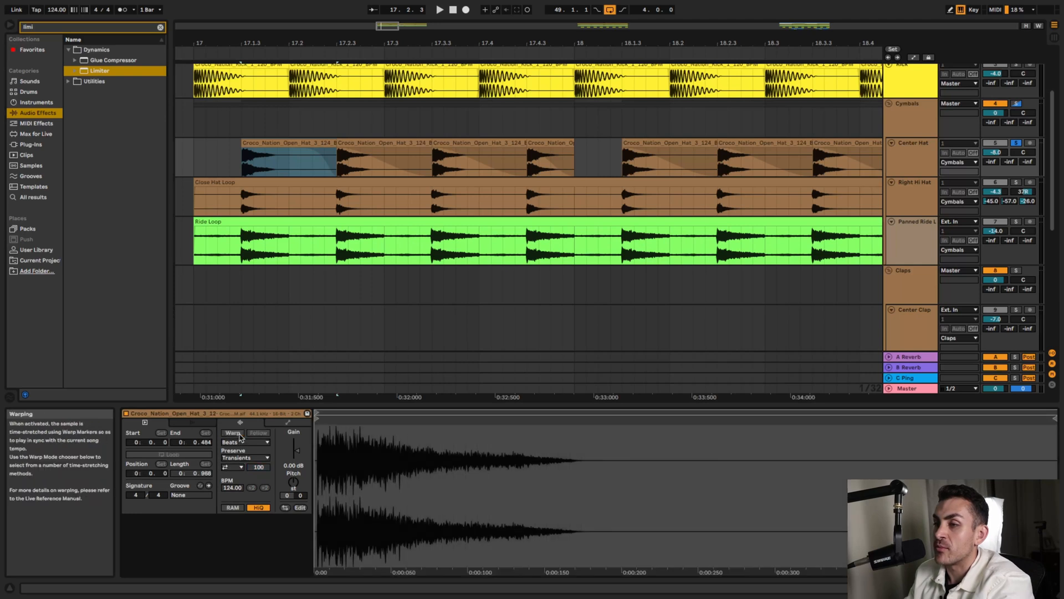
pyautogui.click(237, 467)
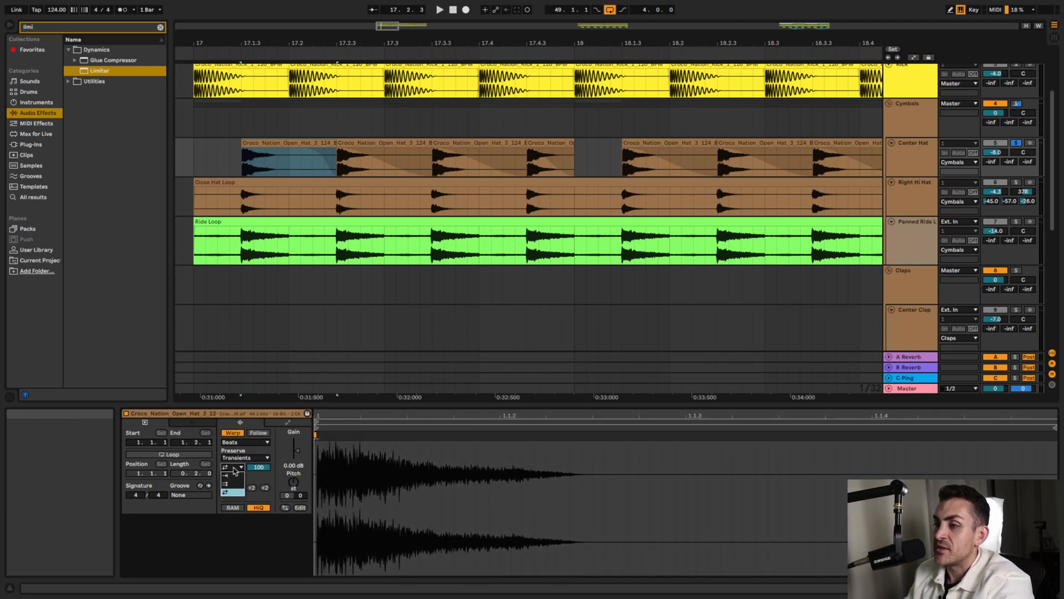
pyautogui.click(228, 476)
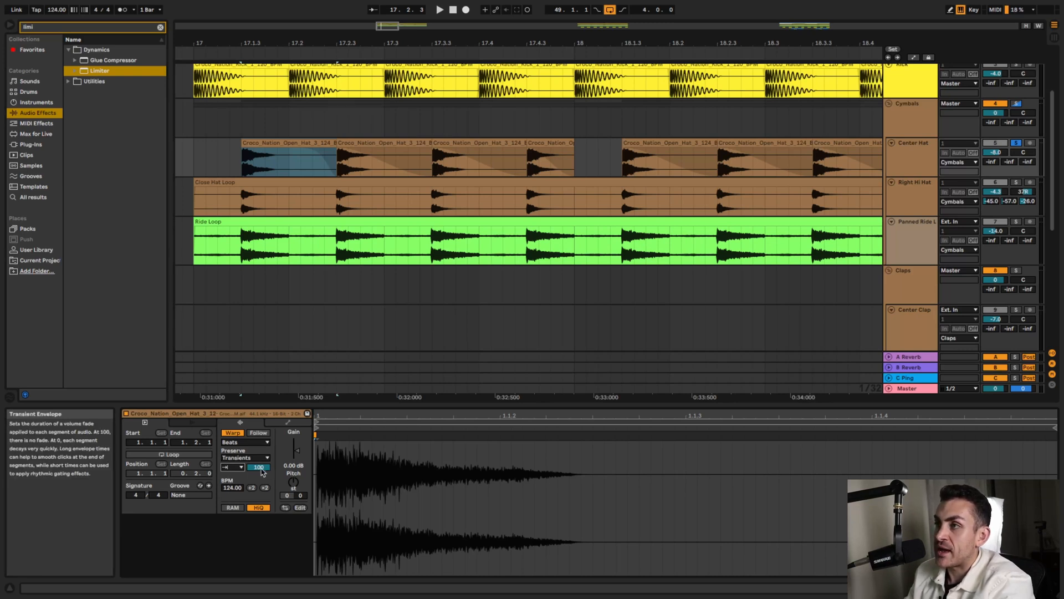
# Set the open-hat clip's transient envelope to 73 and audition the shortened hat.
pyautogui.press('space')
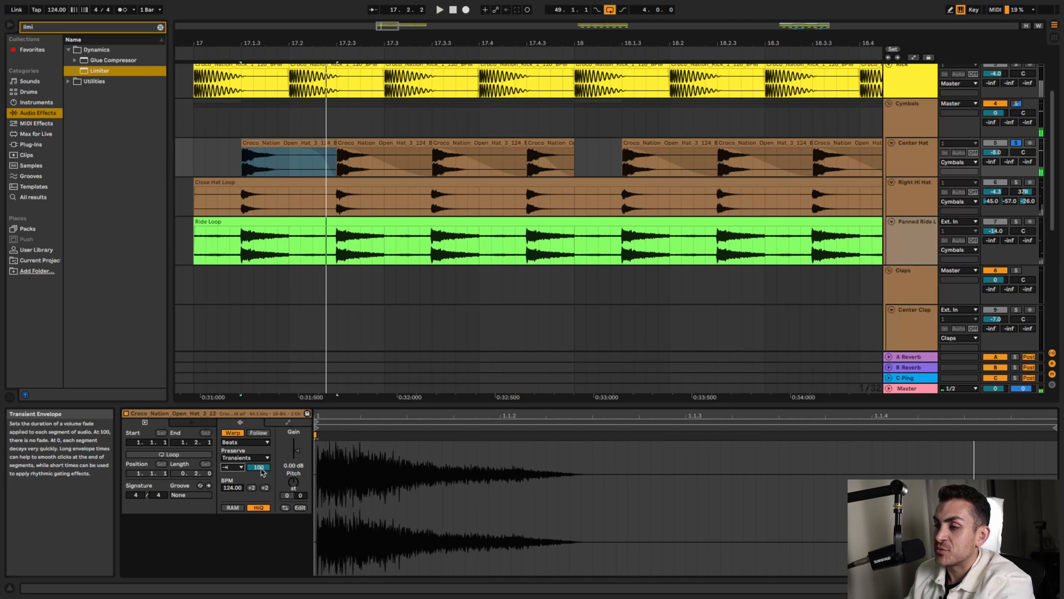
pyautogui.moveTo(261, 468)
pyautogui.mouseDown()
pyautogui.moveTo(261, 515)
pyautogui.moveTo(261, 485)
pyautogui.mouseUp()
pyautogui.press('space')
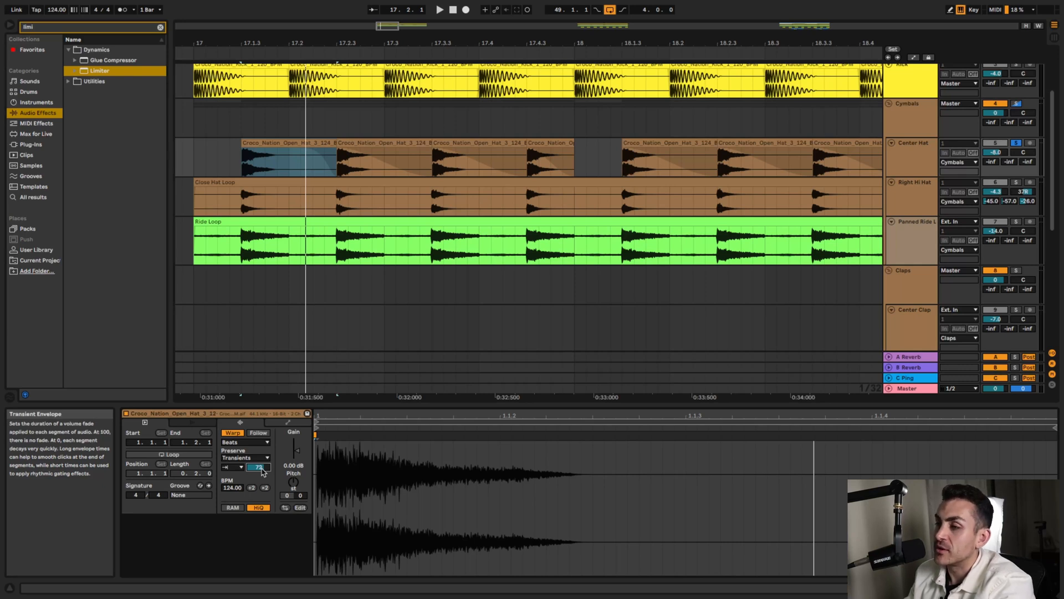
pyautogui.press('space')
pyautogui.moveTo(261, 468); pyautogui.dragTo(261, 467)
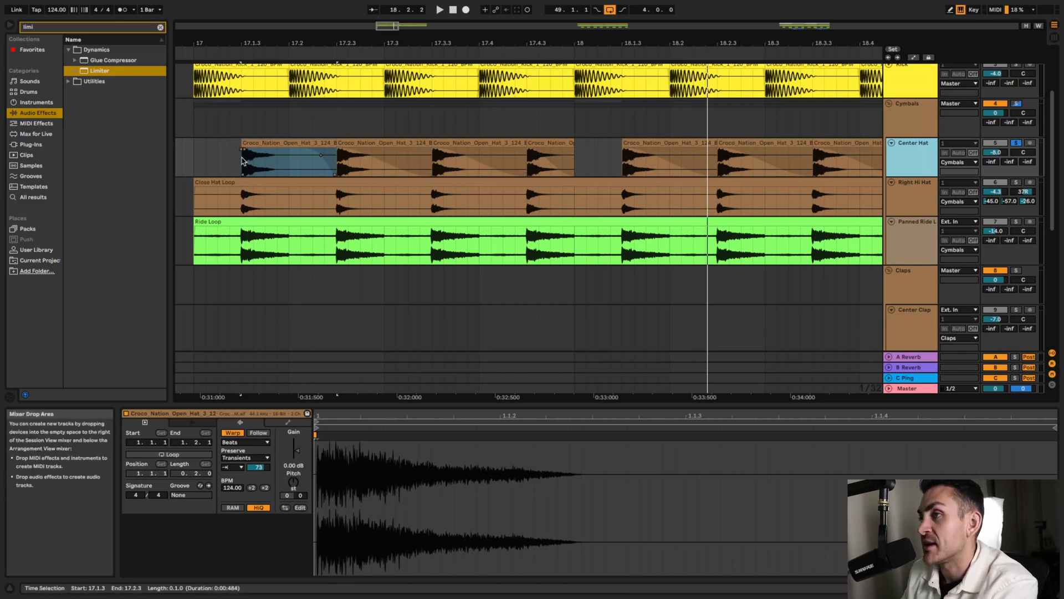
pyautogui.press('space')
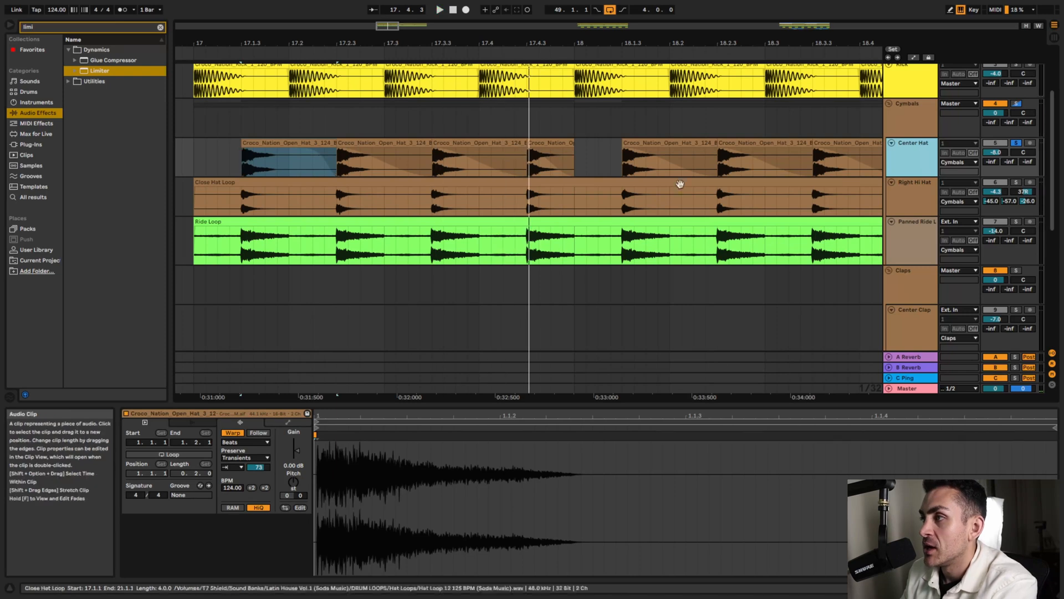
# Solo the Right Hi Hat track and play the Close Hat Loop from bar 17.
pyautogui.click(1017, 183)
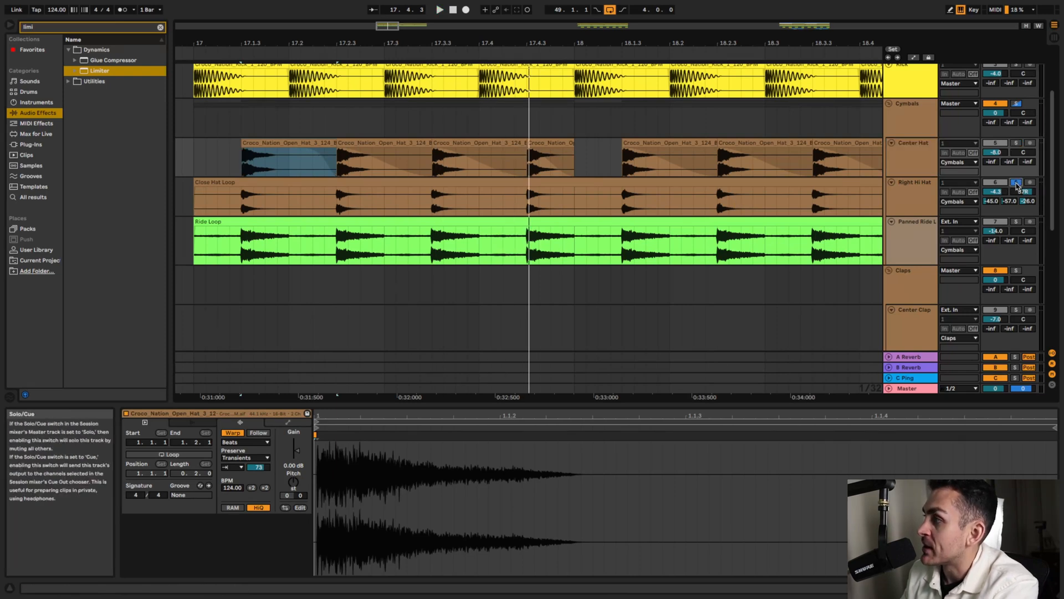
pyautogui.click(189, 198)
pyautogui.press('space')
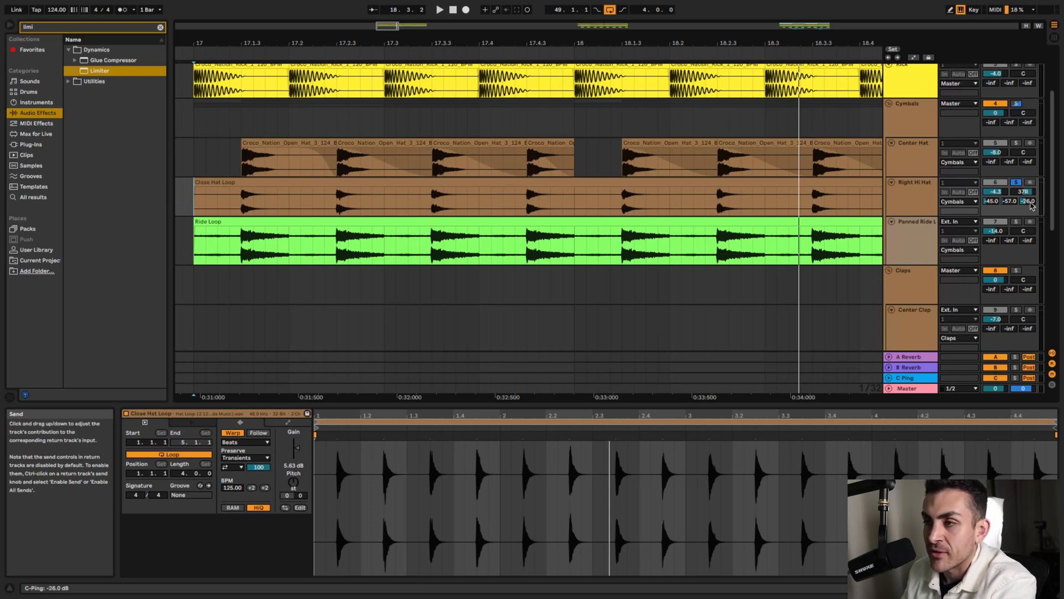
# Play the kick and both hat tracks together from bar 17 without any solo.
pyautogui.click(196, 204)
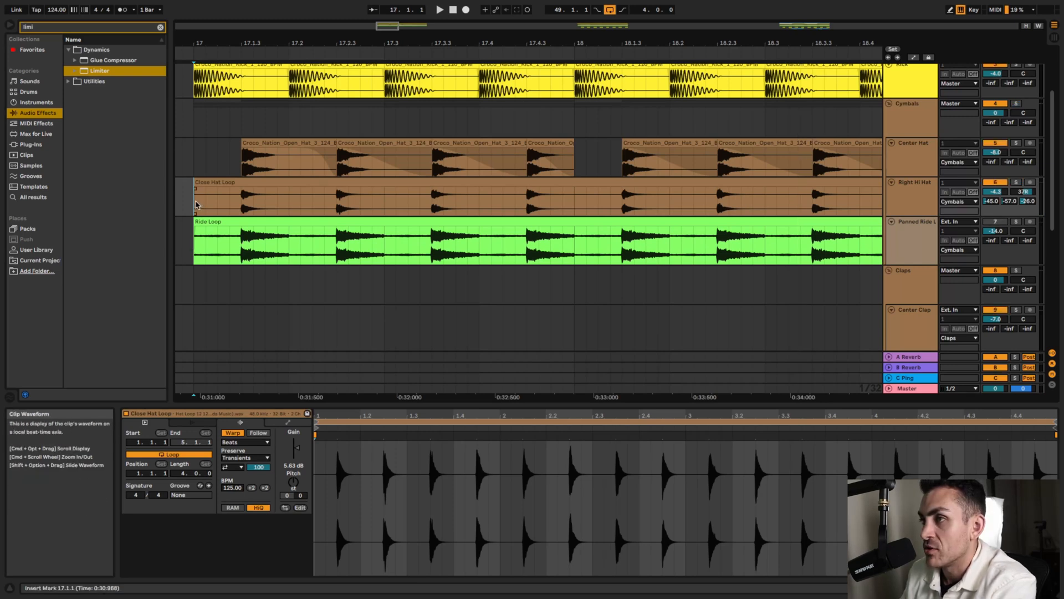
pyautogui.press('space')
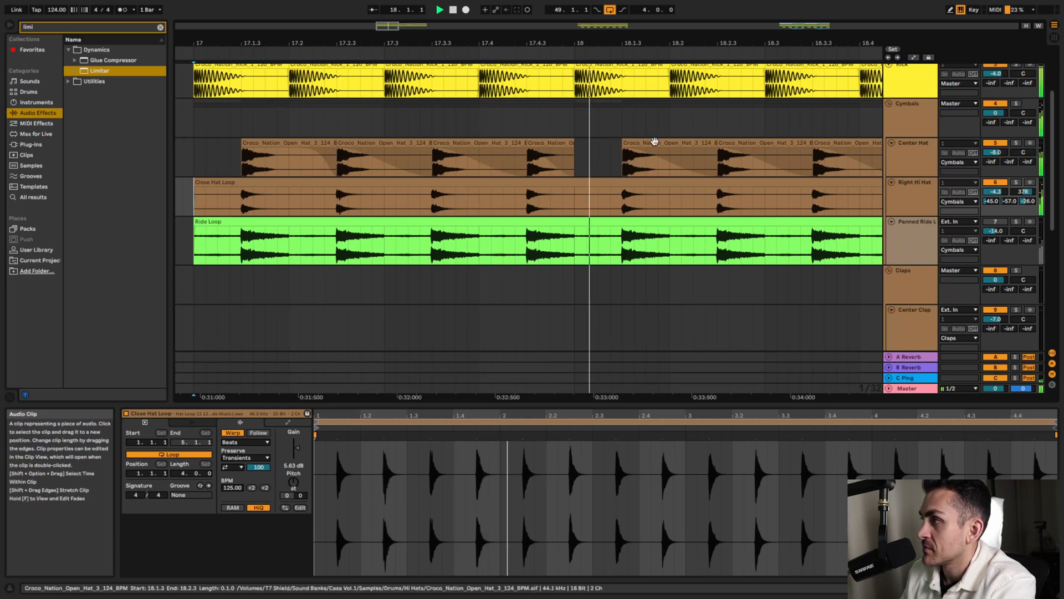
pyautogui.press('space')
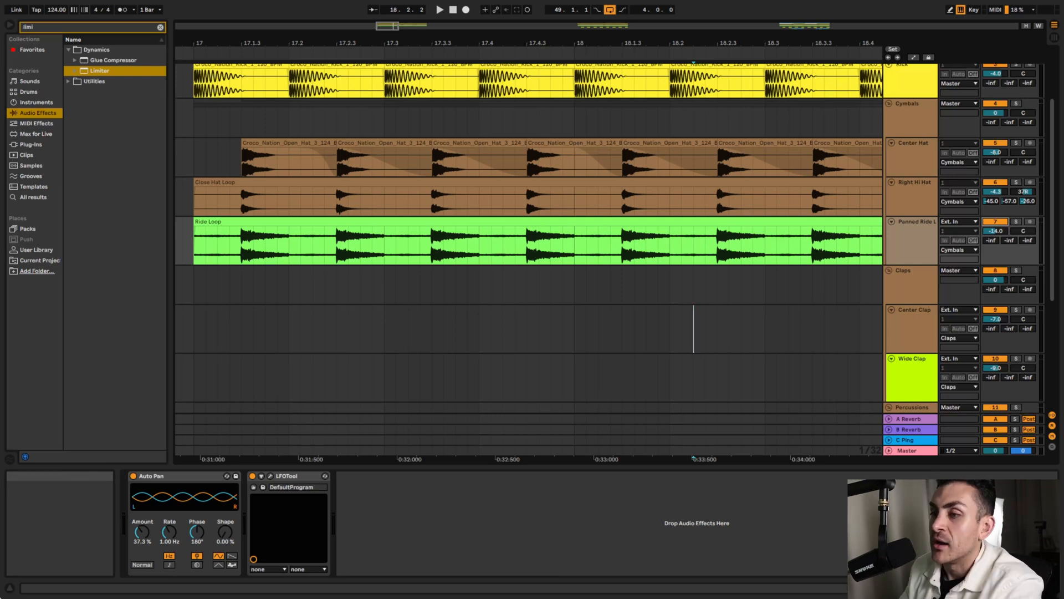
# Solo the panned ride track and set its Auto Pan amount to 41.3% while listening to the loop.
pyautogui.moveTo(143, 532)
pyautogui.mouseDown()
pyautogui.moveTo(143, 522)
pyautogui.moveTo(142, 545)
pyautogui.mouseUp()
pyautogui.press('space')
pyautogui.click(1016, 221)
pyautogui.press('space')
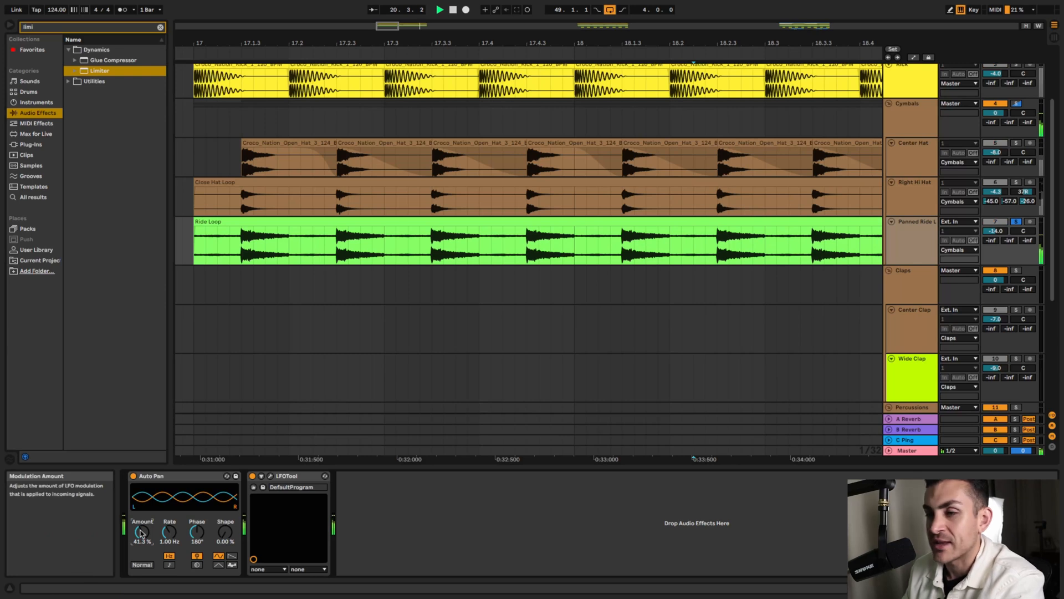
pyautogui.press('space')
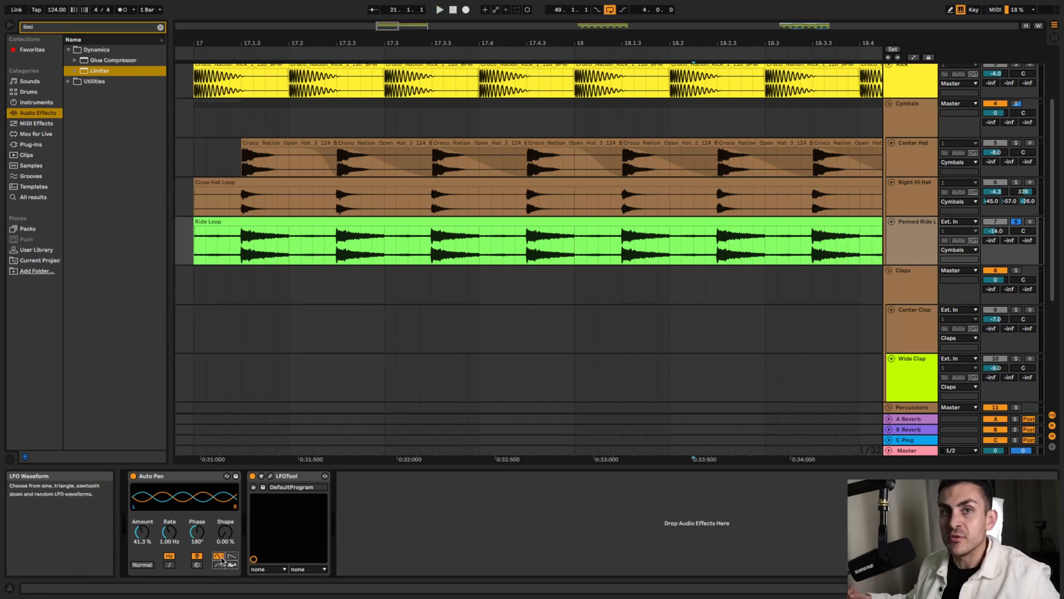
# Inspect the LFOTool curve on the ride, then compare its sound with LFOTool and Auto Pan bypassed and re-enabled.
pyautogui.click(270, 475)
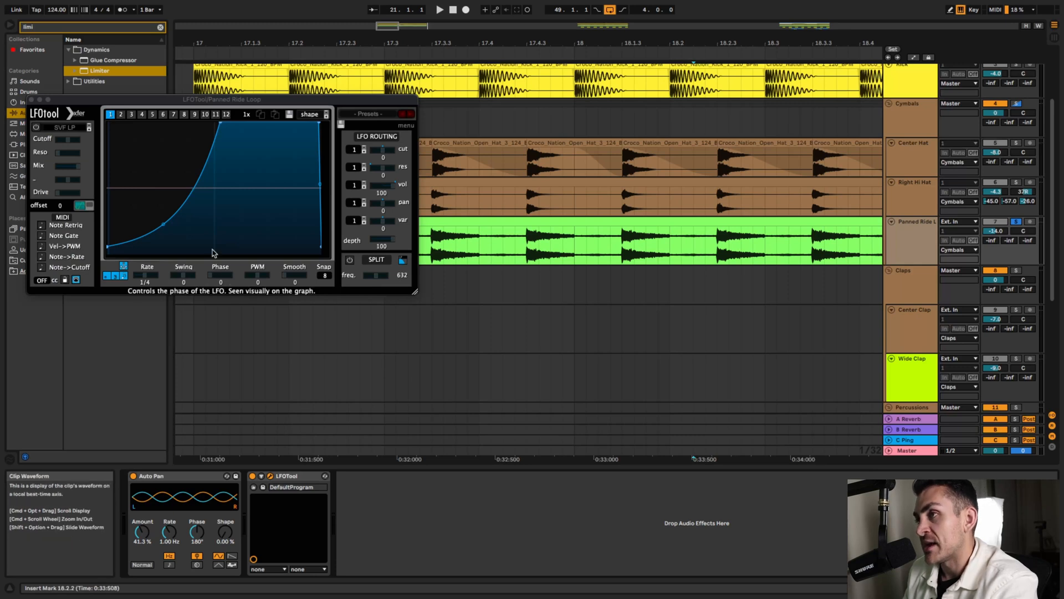
pyautogui.click(32, 99)
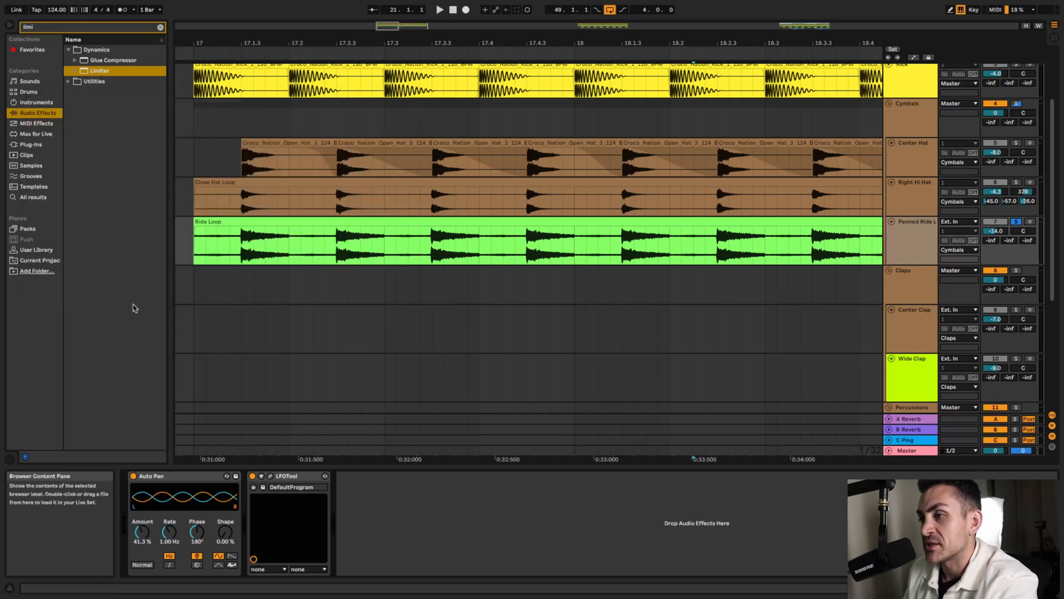
pyautogui.click(252, 476)
pyautogui.press('space')
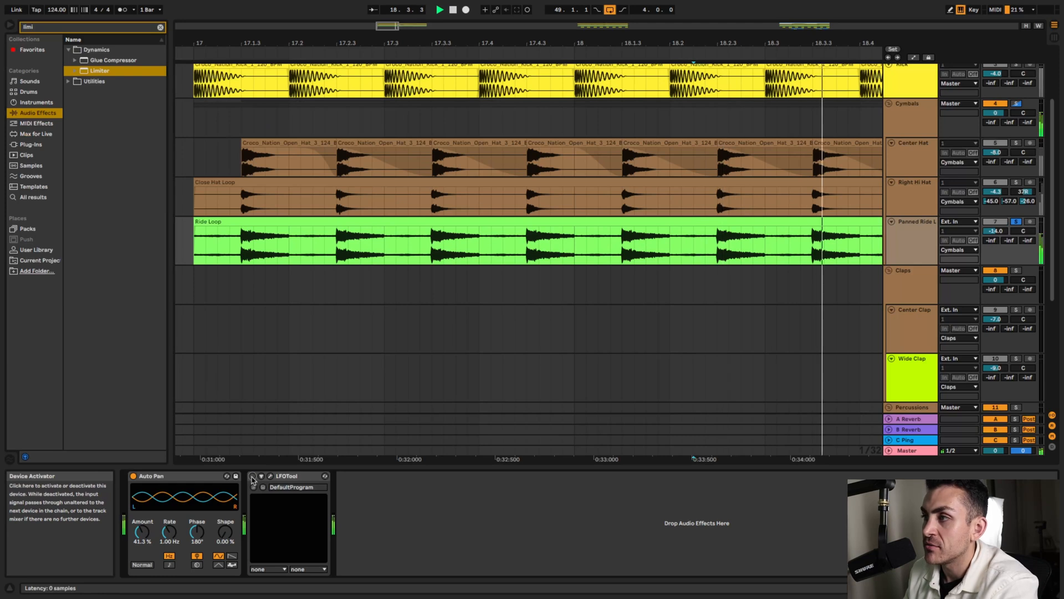
pyautogui.click(133, 476)
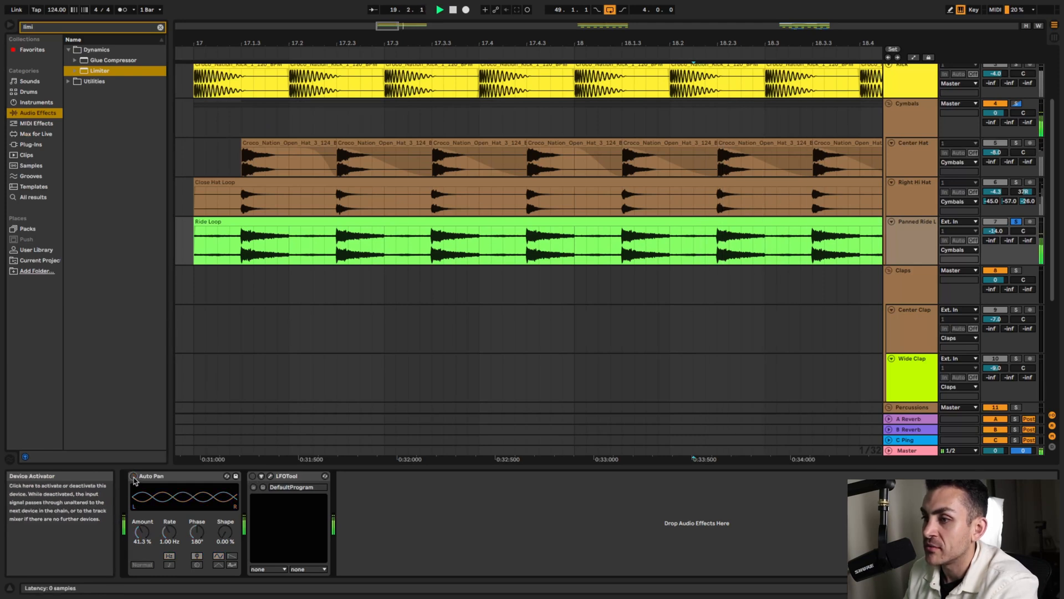
pyautogui.click(133, 476)
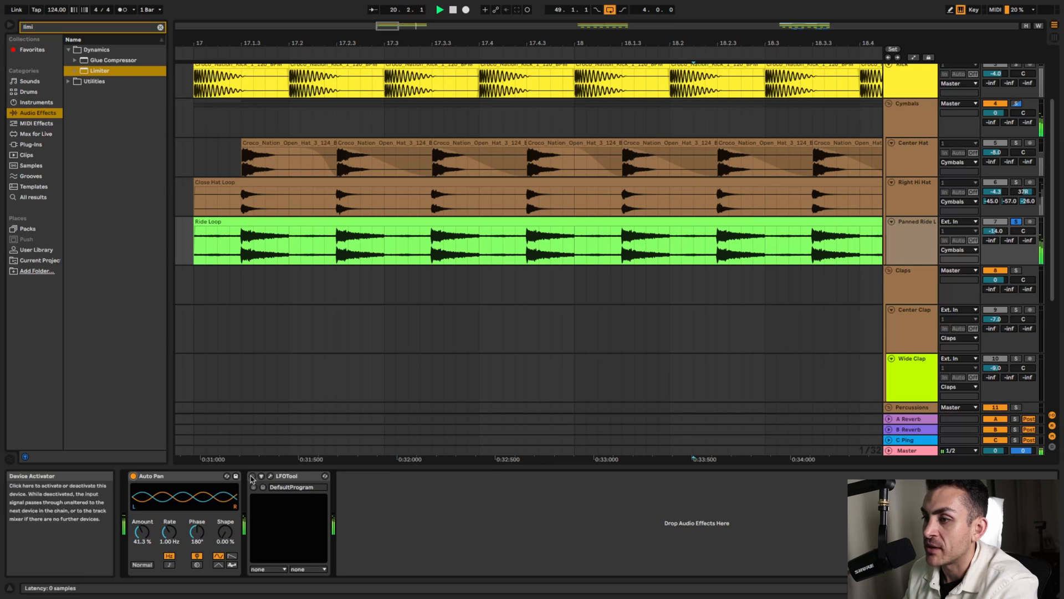
pyautogui.click(252, 477)
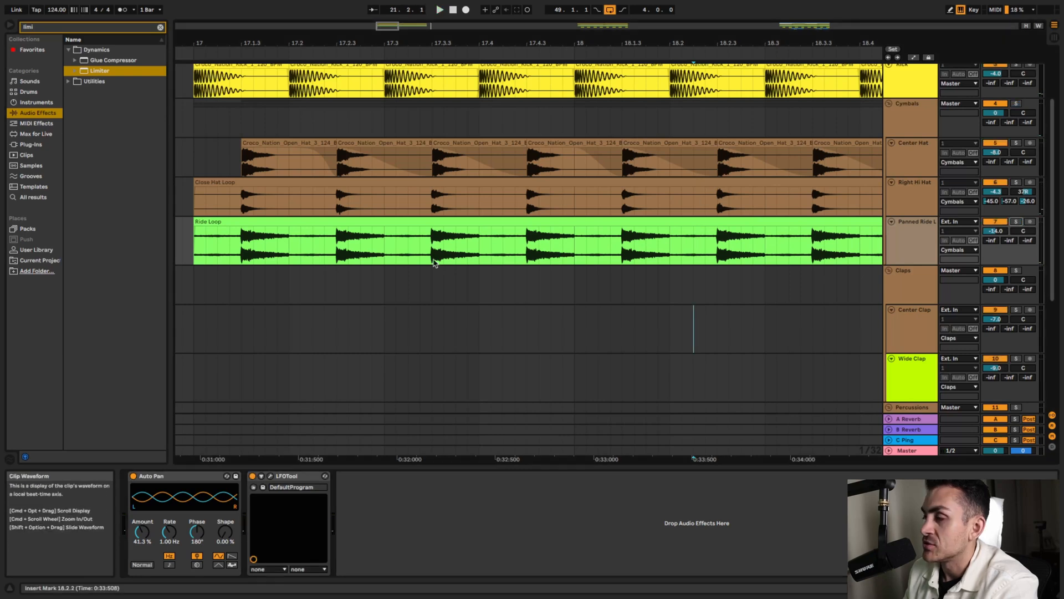
# Play the Ride Loop from bar 17 together with the kick and hats.
pyautogui.click(196, 255)
pyautogui.press('space')
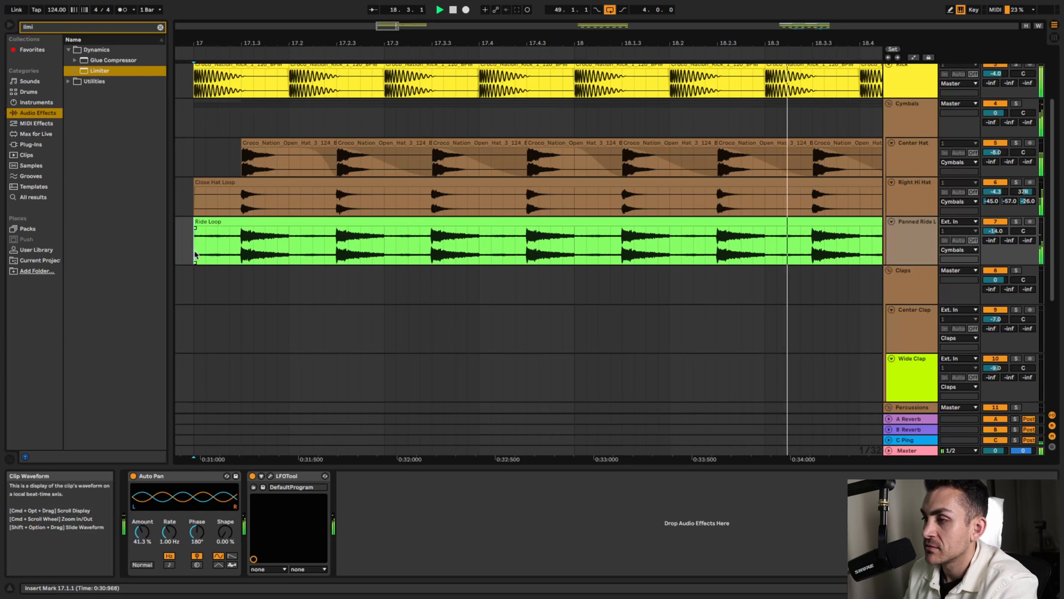
pyautogui.press('space')
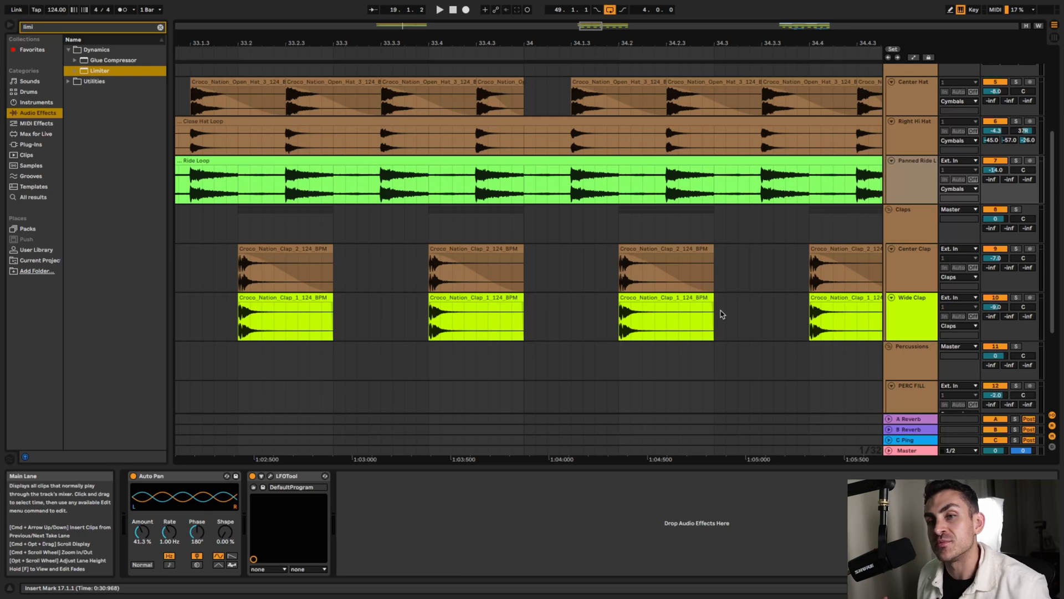
# Solo the Center Clap track and play its claps from 33.2.1.
pyautogui.click(1017, 249)
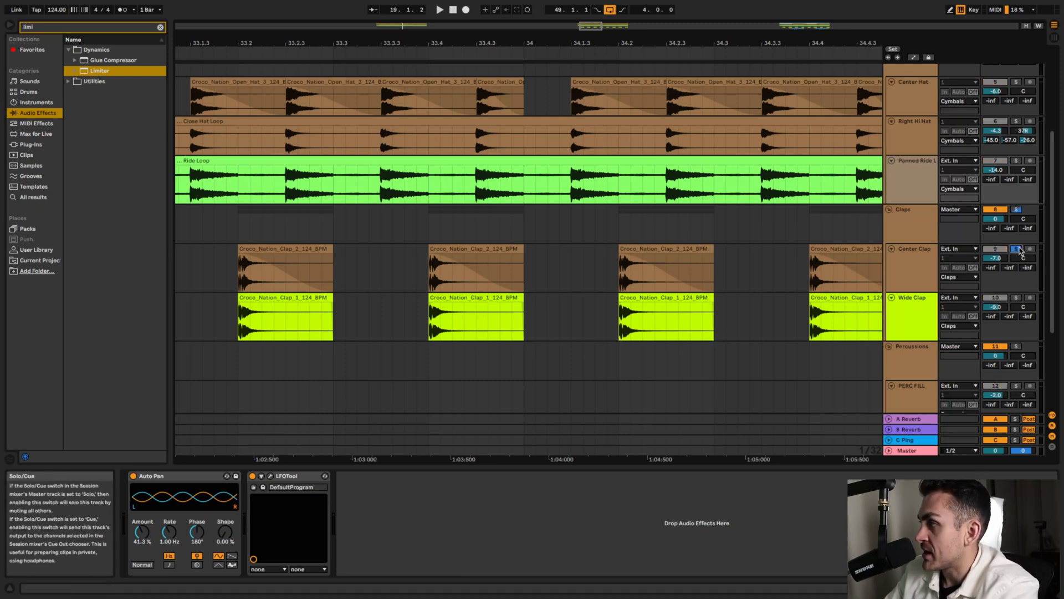
pyautogui.click(240, 271)
pyautogui.press('space')
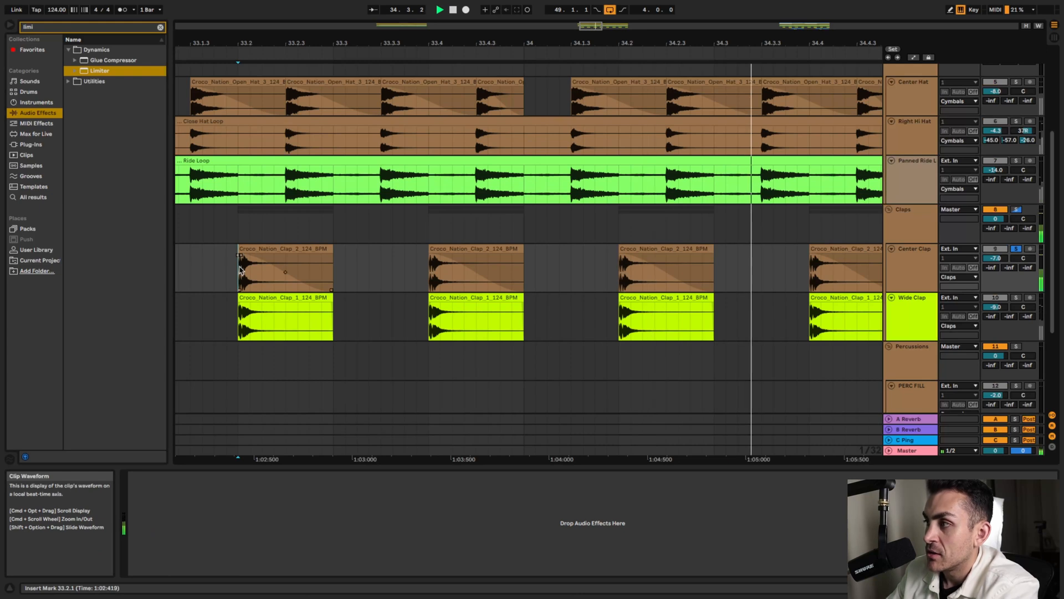
pyautogui.press('space')
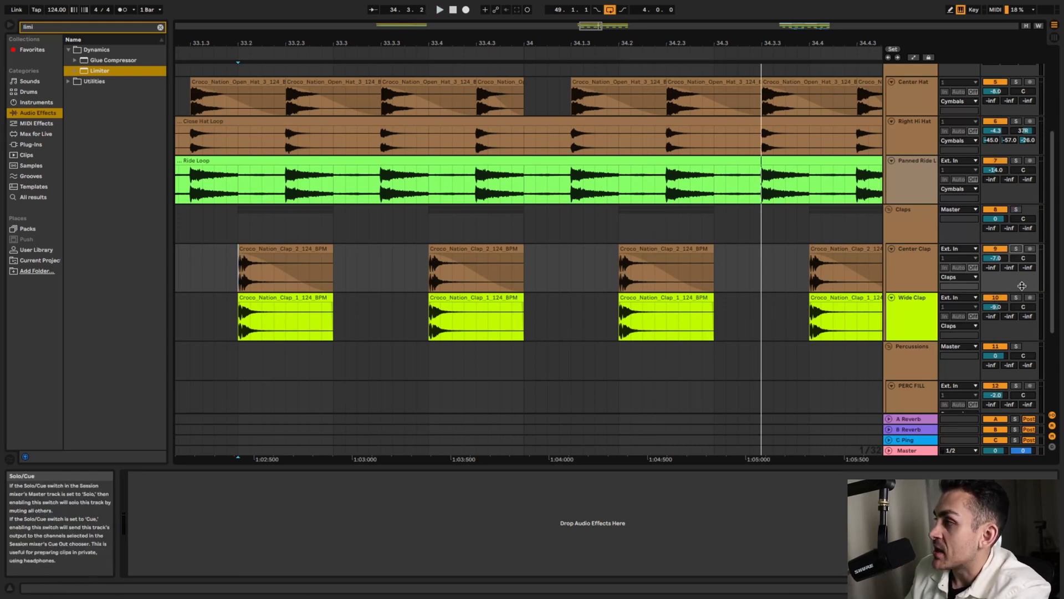
# Solo the Wide Clap track, play it from 33.2.1, and leave the whole Claps group soloed with both claps active.
pyautogui.click(1016, 298)
pyautogui.click(682, 335)
pyautogui.press('space')
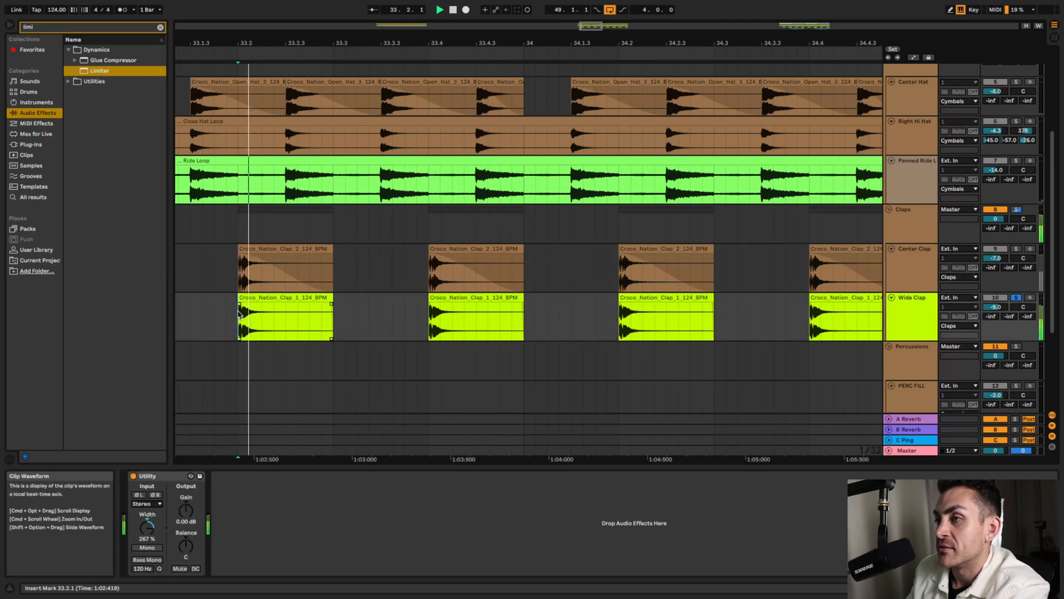
pyautogui.press('space')
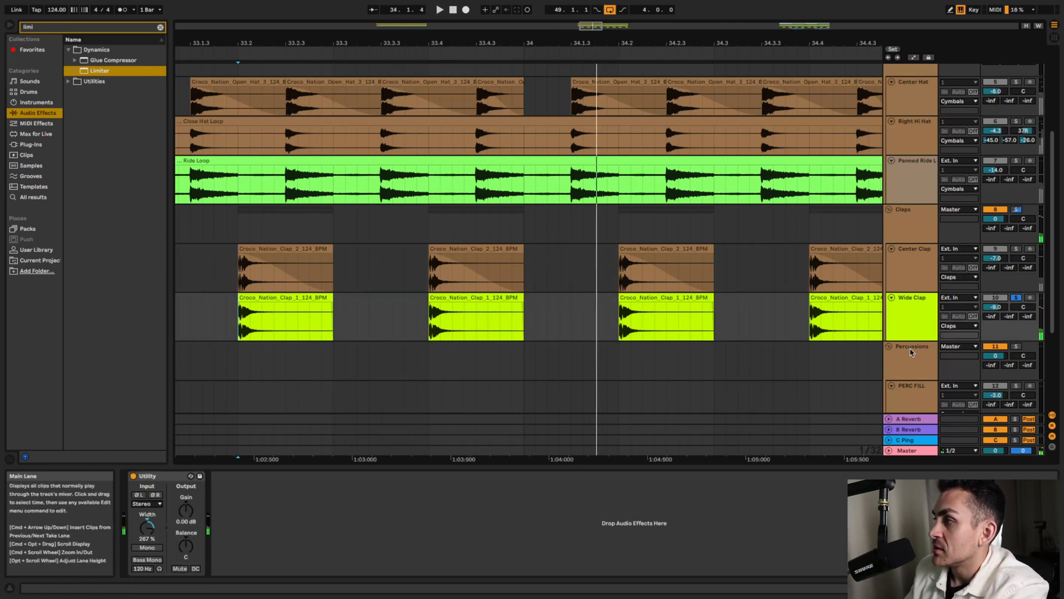
pyautogui.click(912, 330)
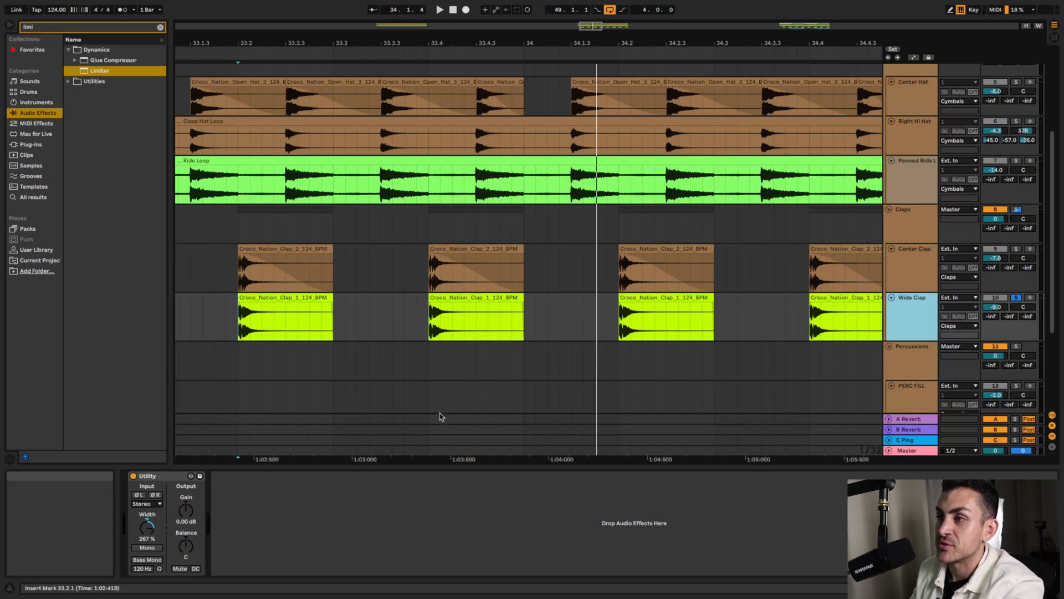
pyautogui.click(1017, 249)
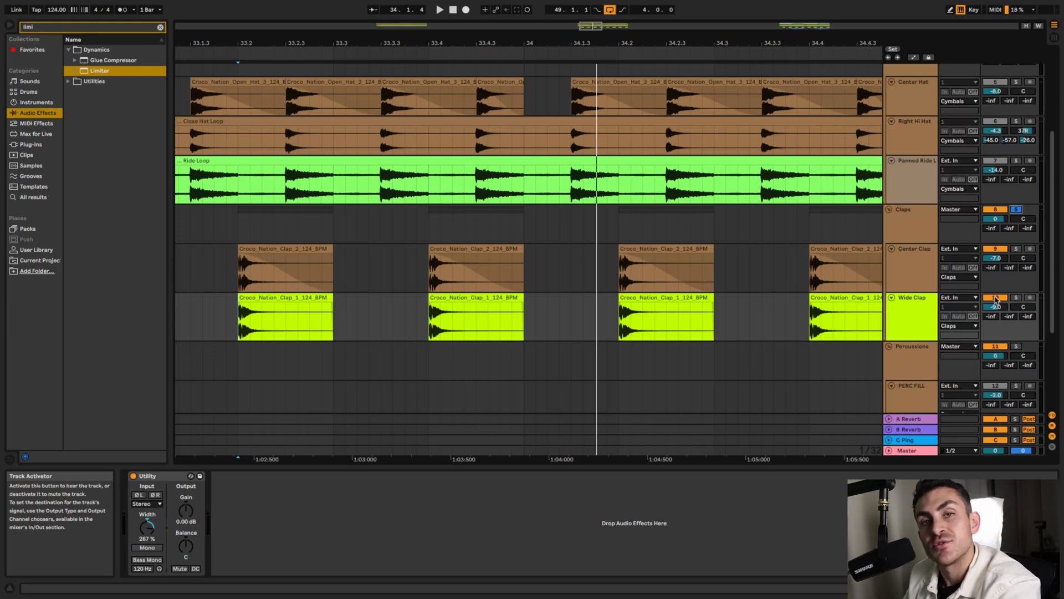
# Compare the soloed claps with the Wide Clap track muted and active during playback.
pyautogui.click(996, 301)
pyautogui.press('space')
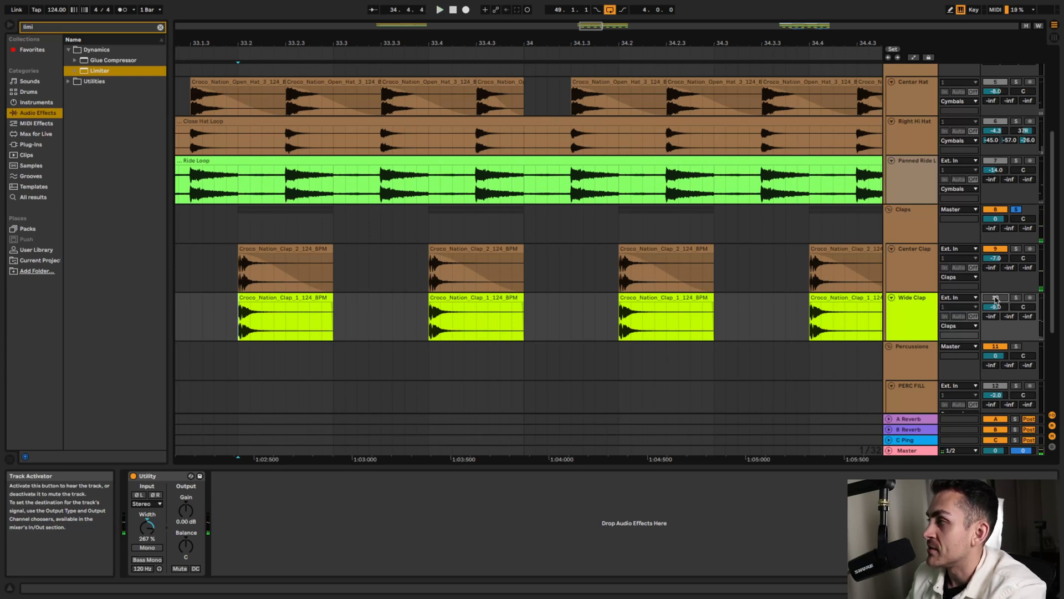
pyautogui.click(996, 299)
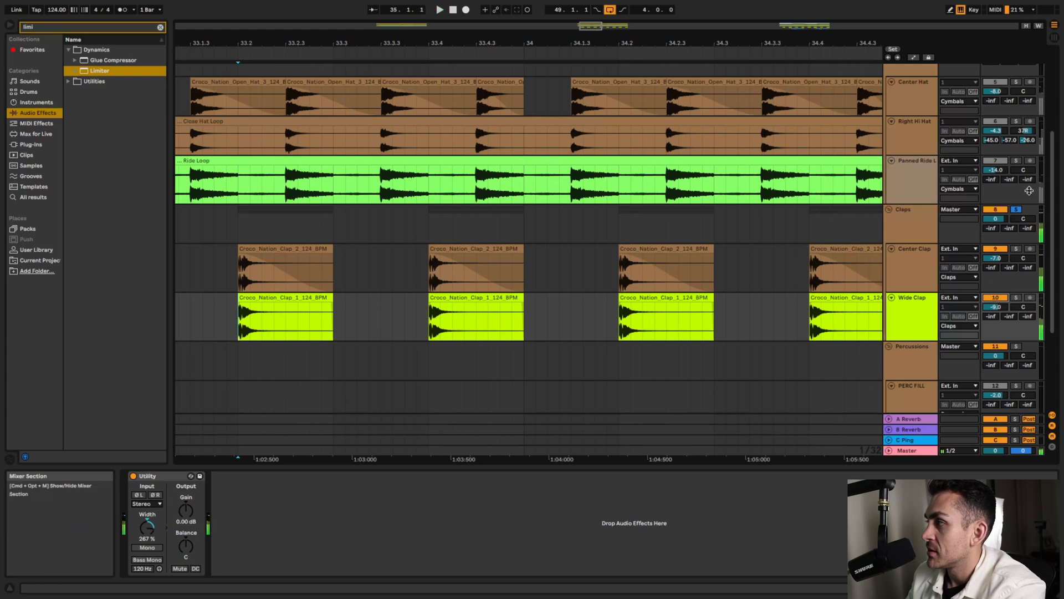
# Unsolo the Claps group and play the groove from 33.1.3, comparing it with the Wide Clap track muted and active.
pyautogui.click(1016, 209)
pyautogui.click(203, 306)
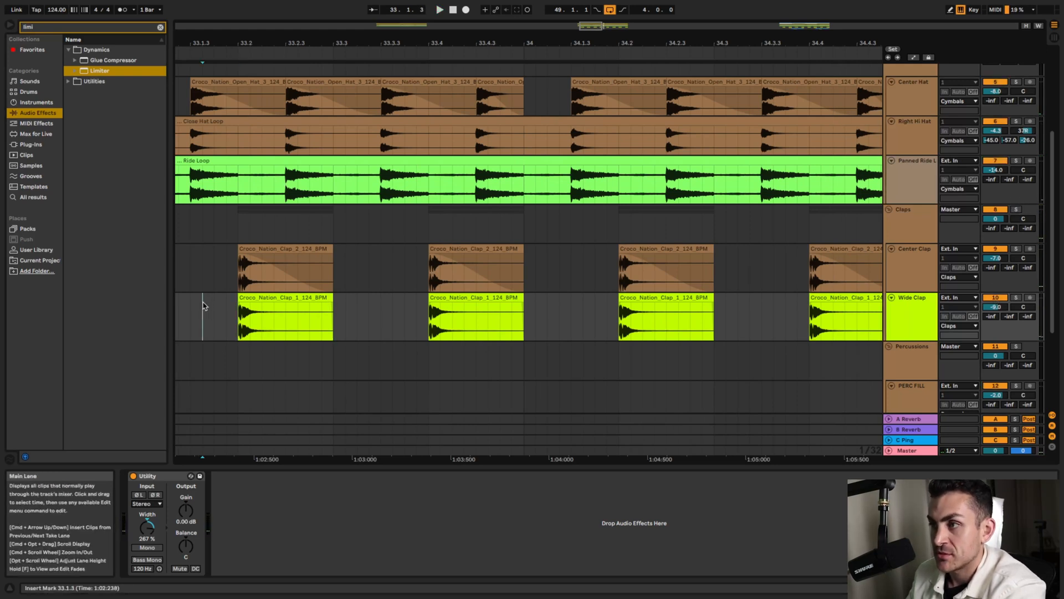
pyautogui.press('space')
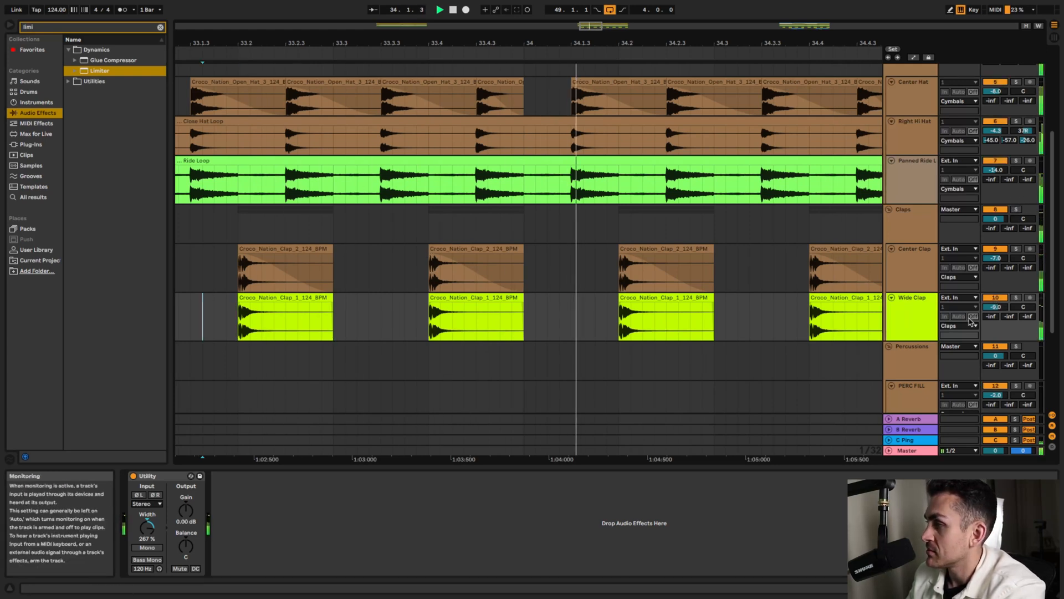
pyautogui.click(995, 299)
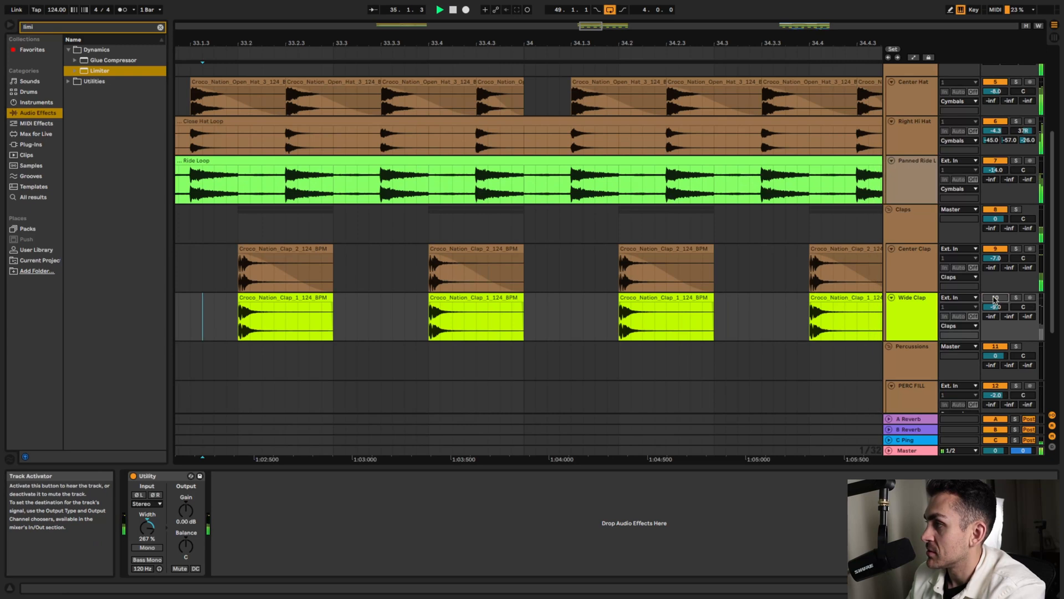
pyautogui.click(995, 298)
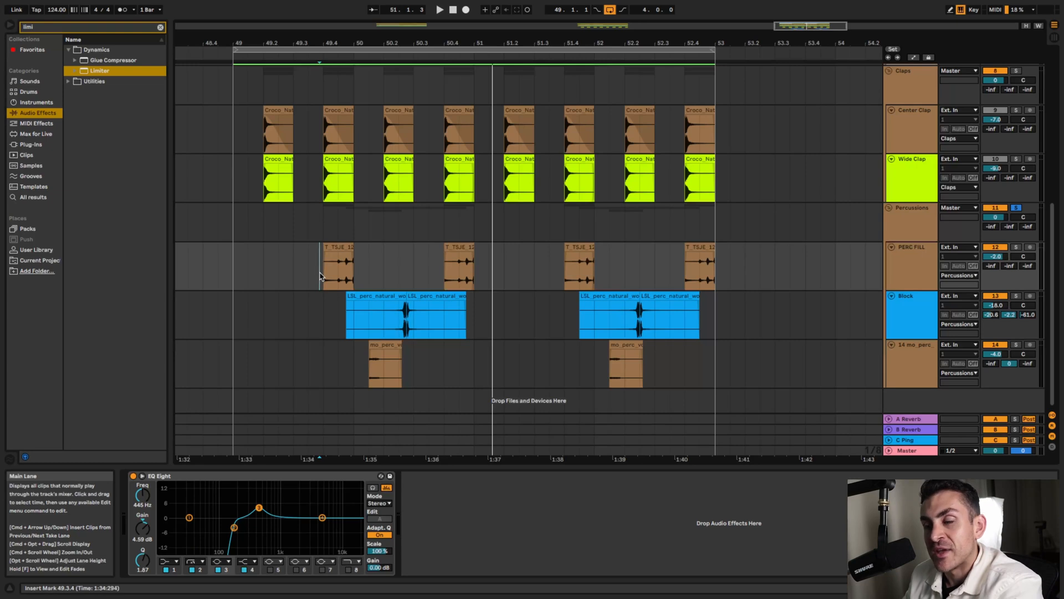
# Play the soloed Percussions group from 49.1.1.
pyautogui.press('space')
pyautogui.click(237, 277)
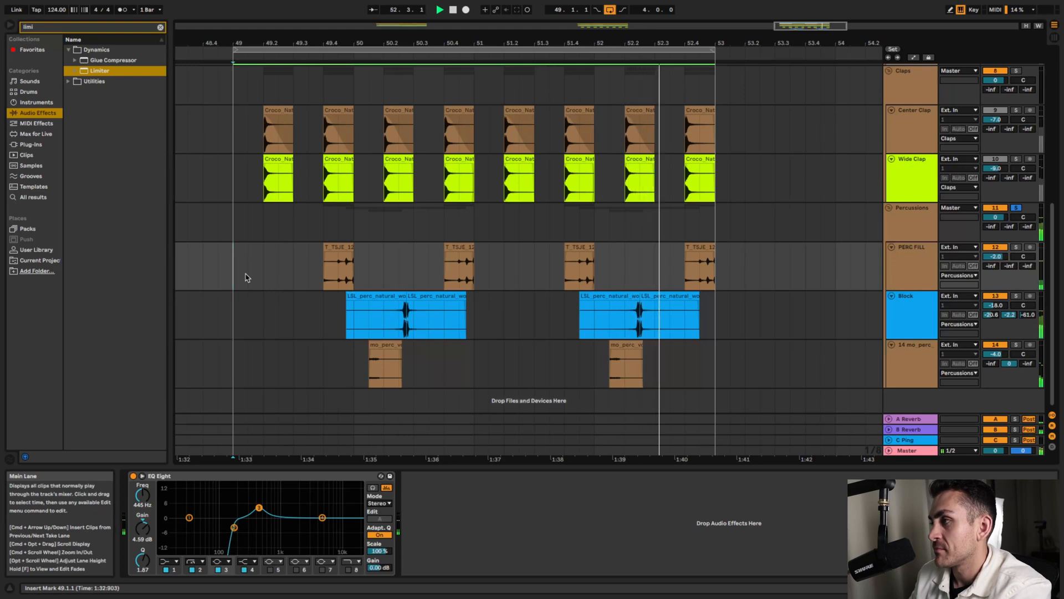
pyautogui.press('space')
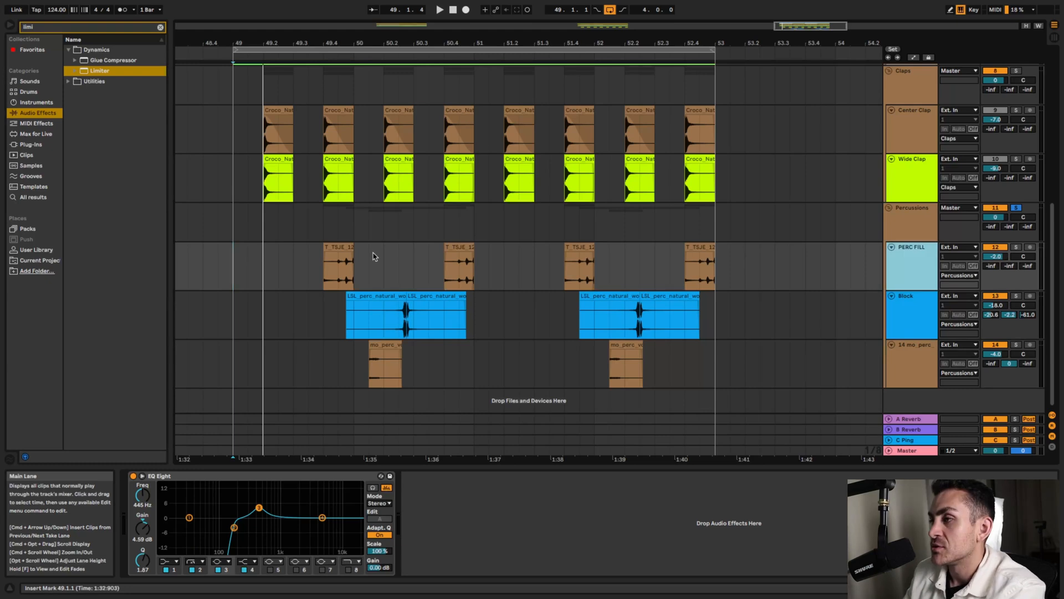
# Solo the PERC FILL track and play its fill from 49.4.1.
pyautogui.scroll(5, 373, 254)
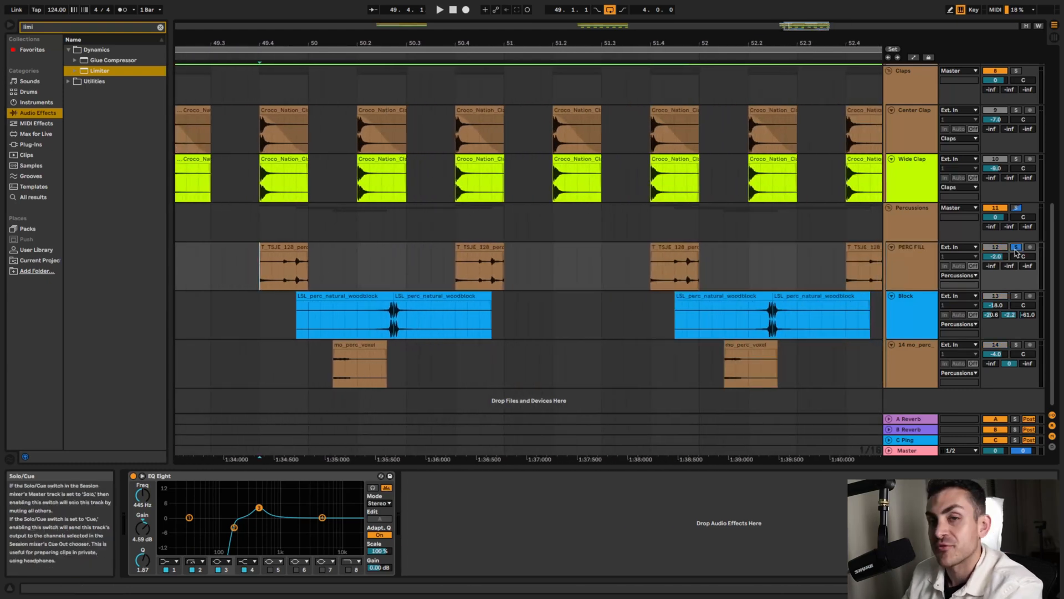
pyautogui.press('space')
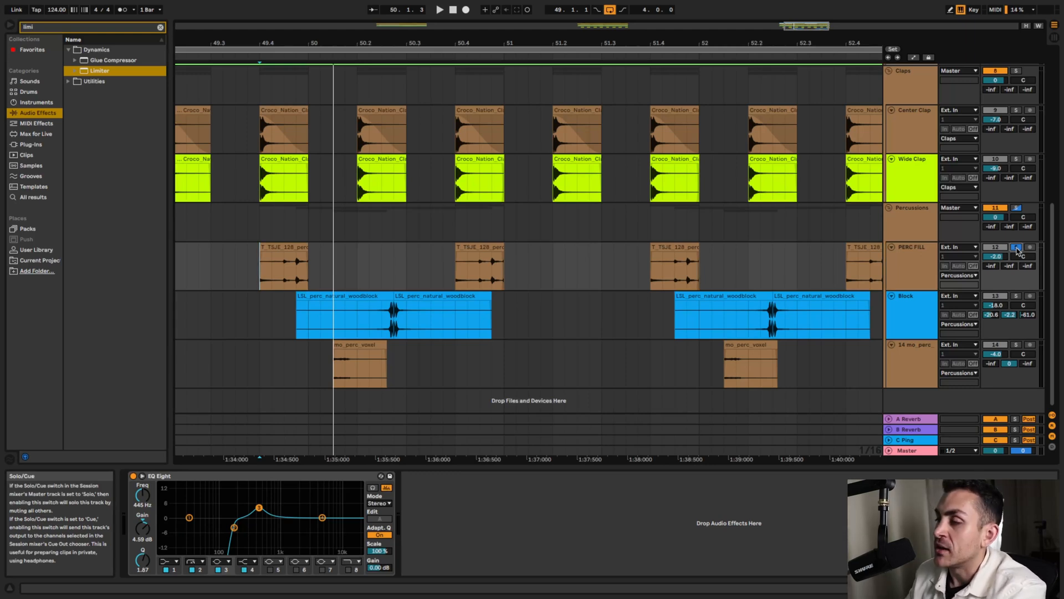
# Solo the Block track, compare its first woodblock clip unreversed and reversed, and play the woodblocks from 49.4.4.
pyautogui.click(1016, 295)
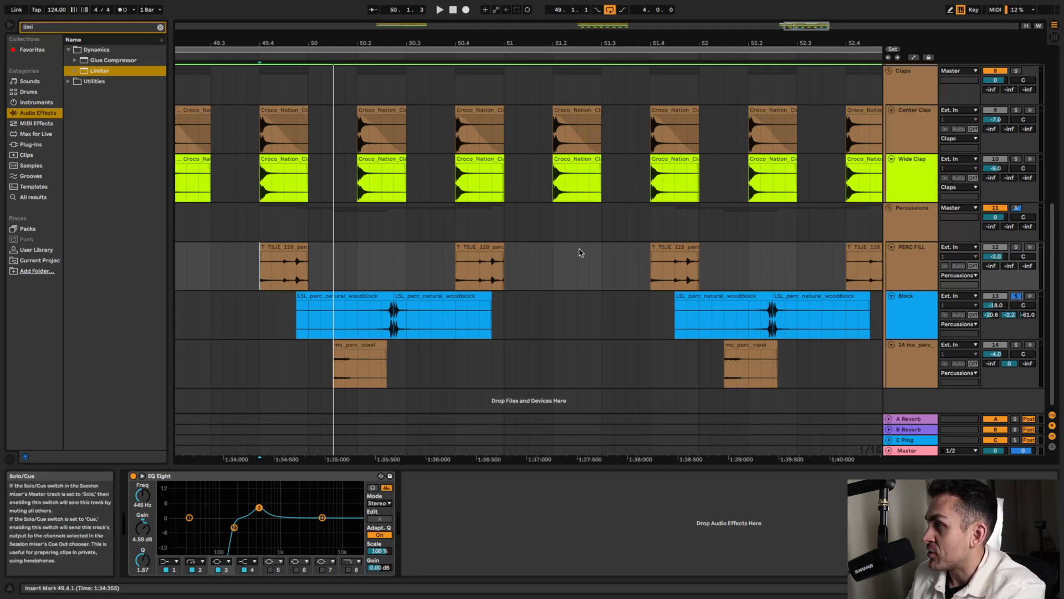
pyautogui.click(295, 322)
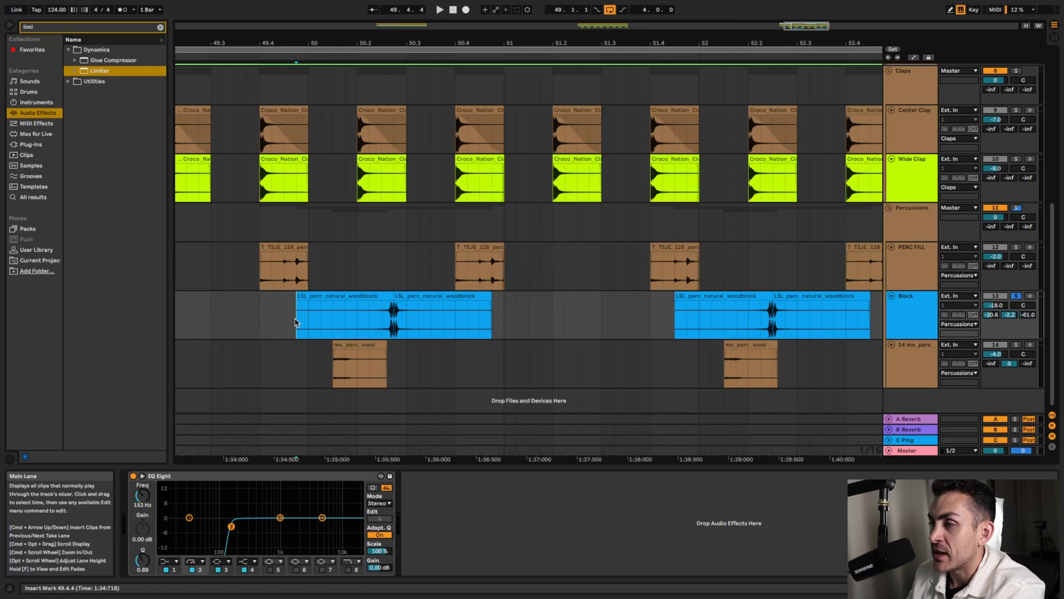
pyautogui.doubleClick(298, 322)
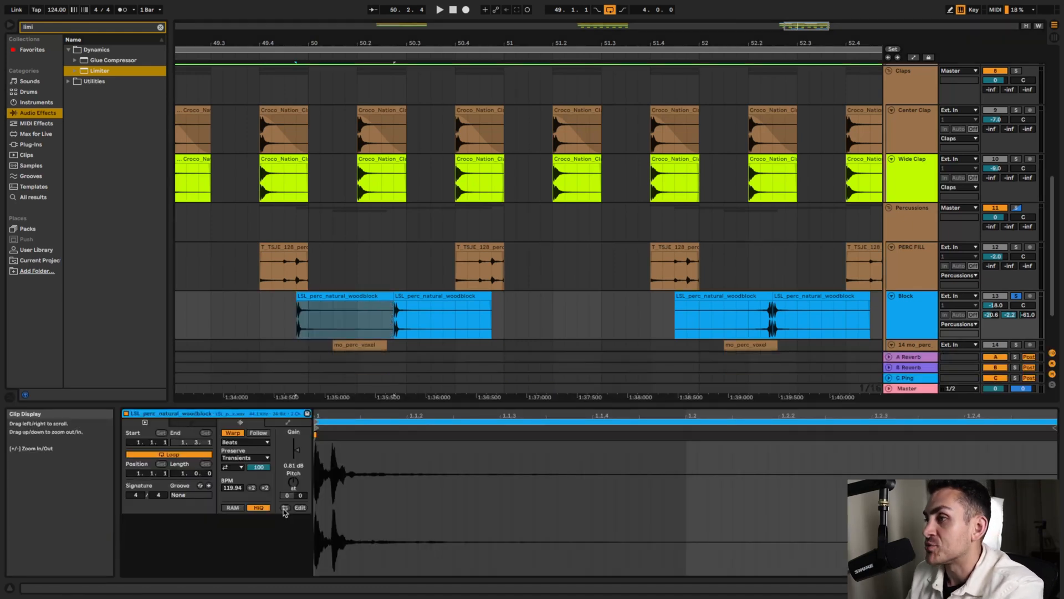
pyautogui.click(284, 508)
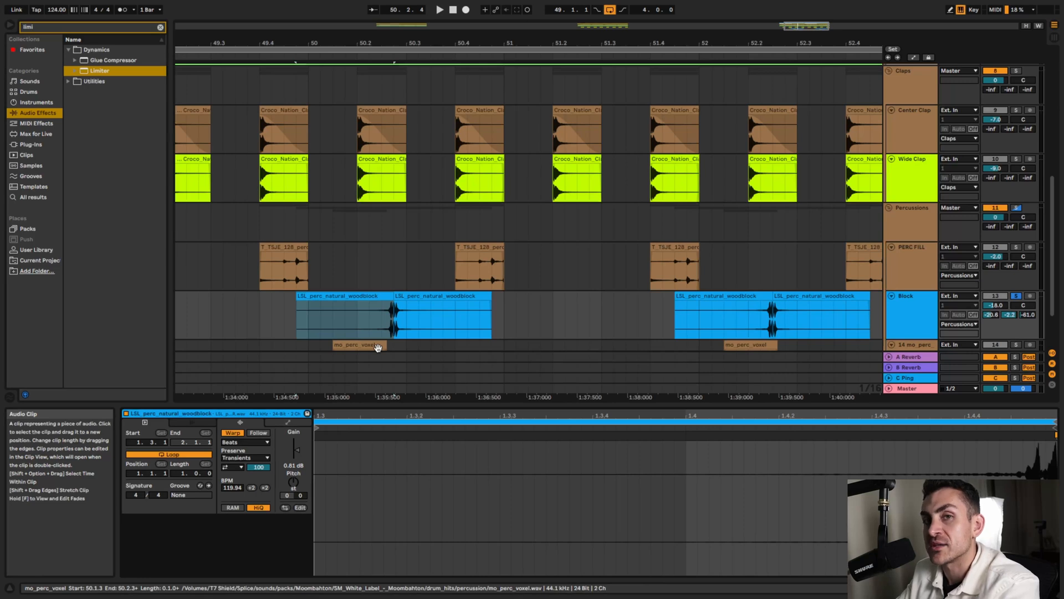
pyautogui.press('space')
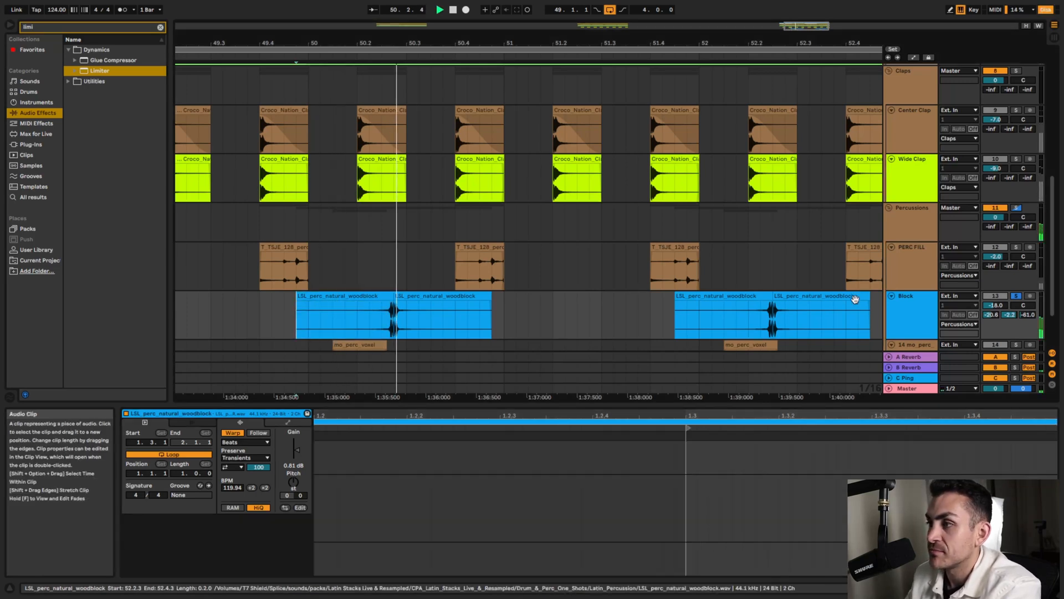
pyautogui.press('space')
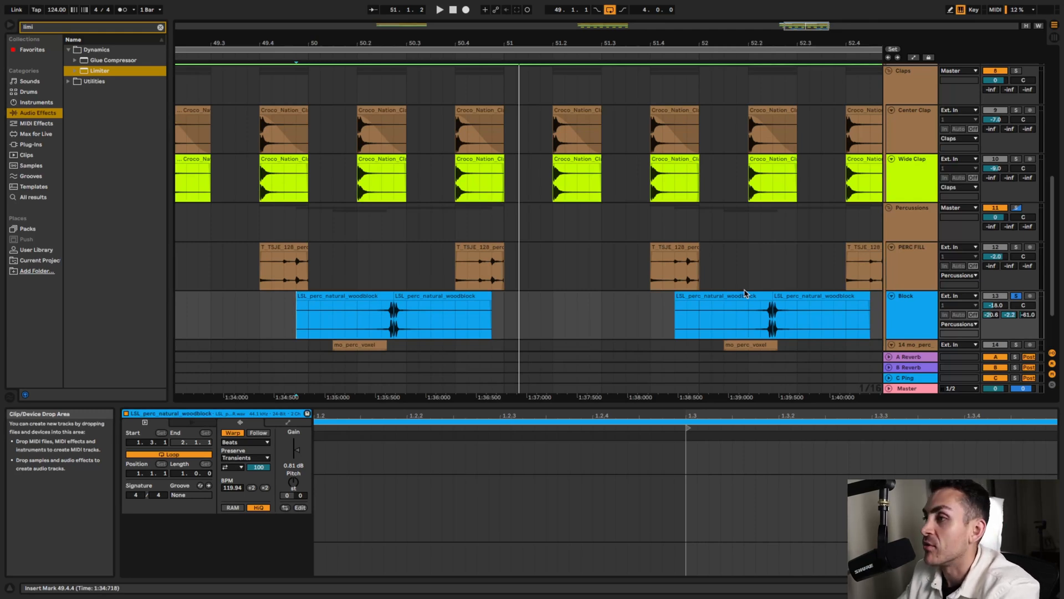
# Solo the 14 mo_perc track and play its mo_perc_voxel clip from 50.1.1.
pyautogui.scroll(-3, 745, 294)
pyautogui.hscroll(-1, 745, 294)
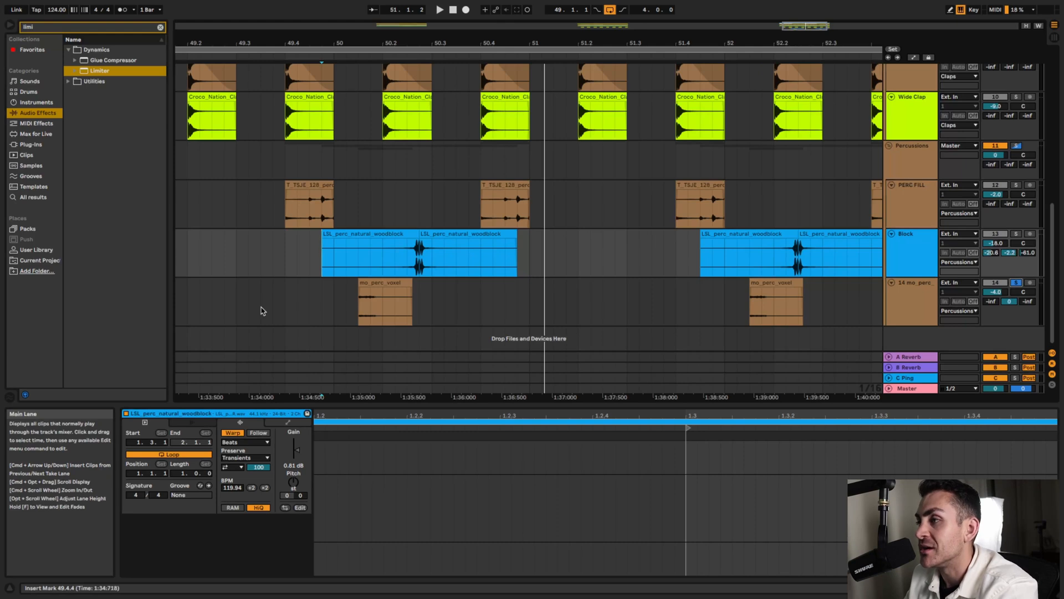
pyautogui.click(336, 298)
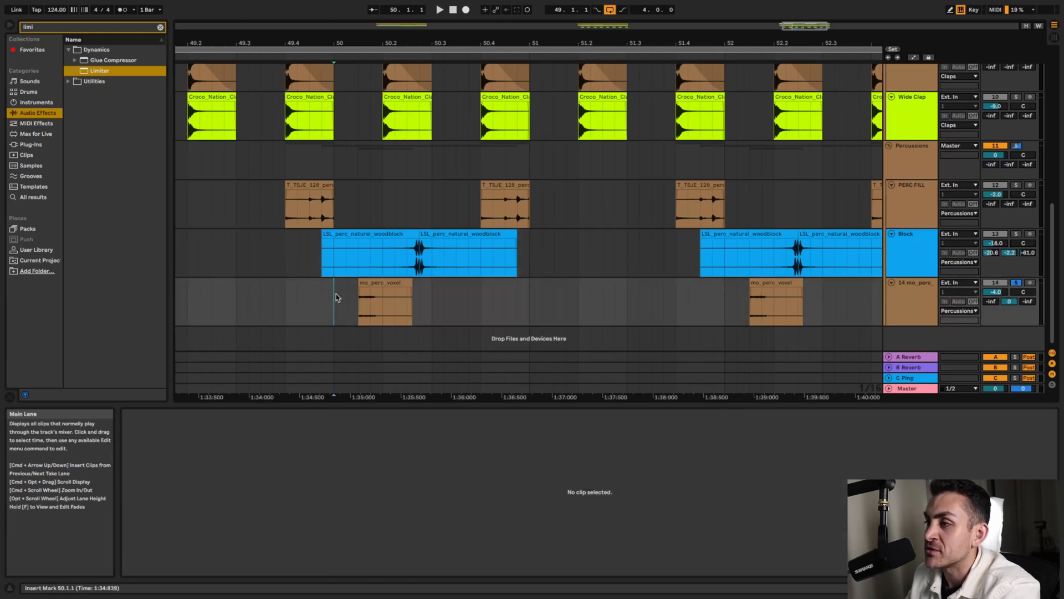
pyautogui.press('space')
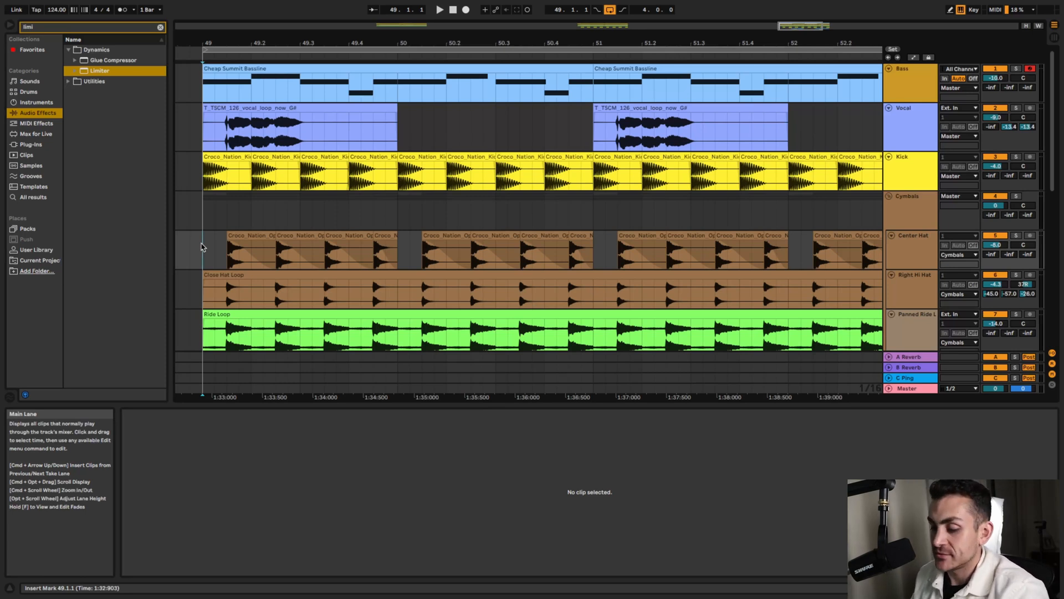
# Play the full arrangement from 49.1.1 with no track soloed while viewing the percussion tracks.
pyautogui.press('space')
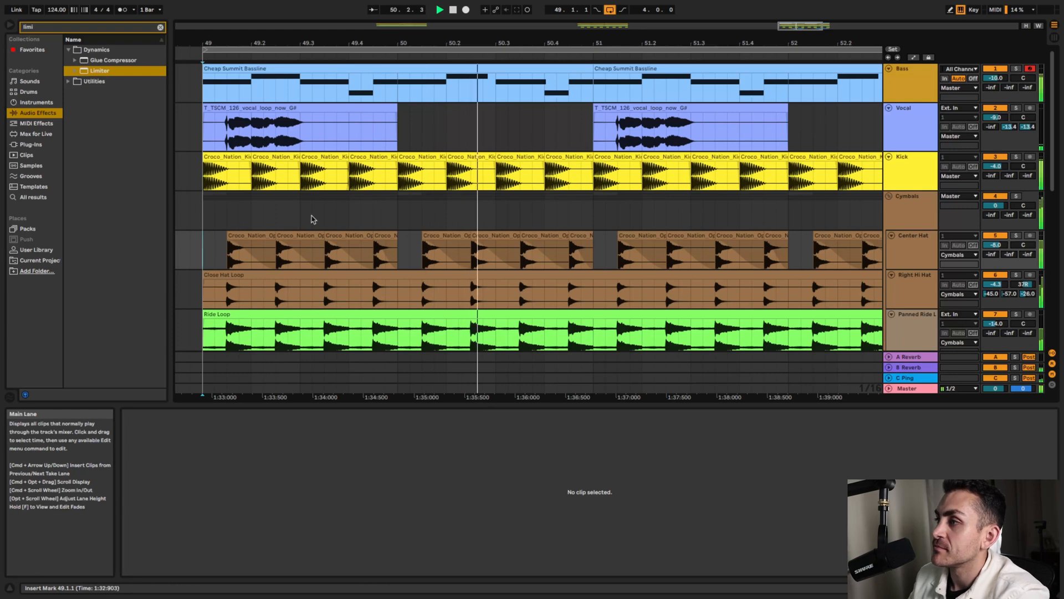
pyautogui.scroll(-5, 387, 204)
pyautogui.scroll(-5, 387, 204)
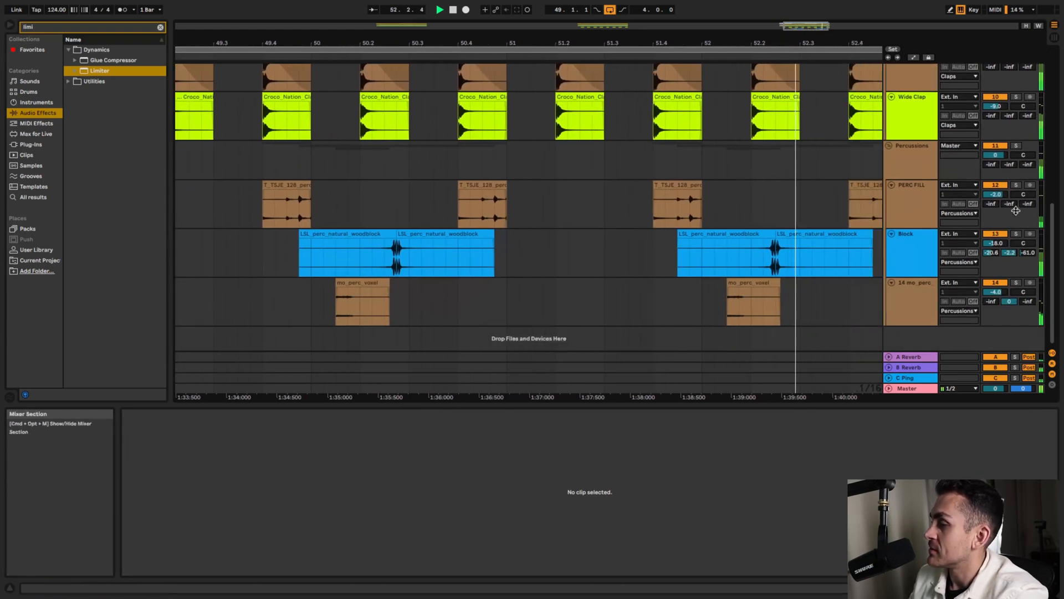
pyautogui.press('space')
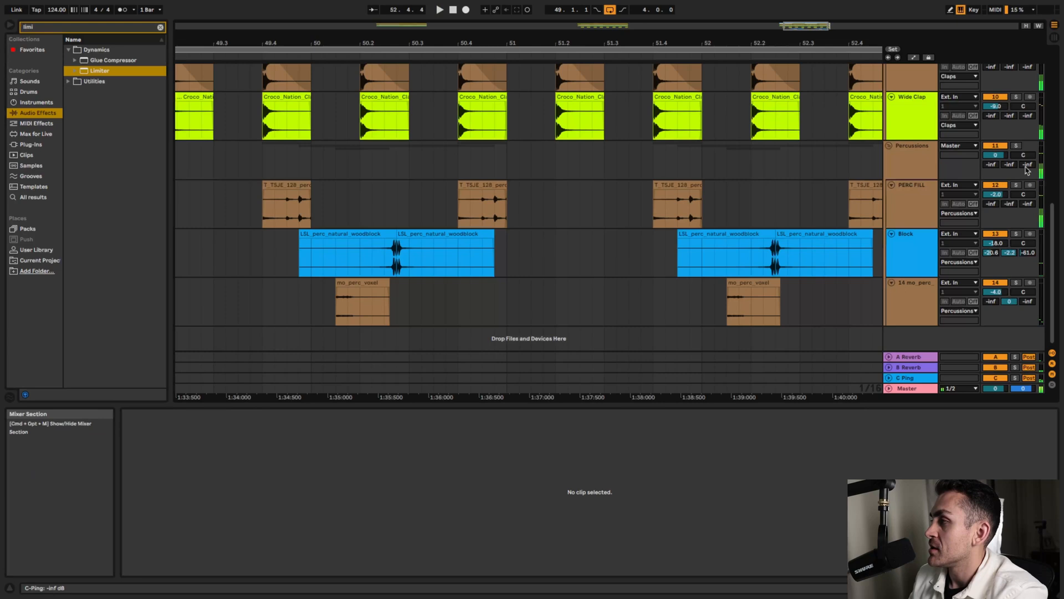
# Play the arrangement with the whole Percussions group muted, then reactivate the group.
pyautogui.click(1001, 146)
pyautogui.press('space')
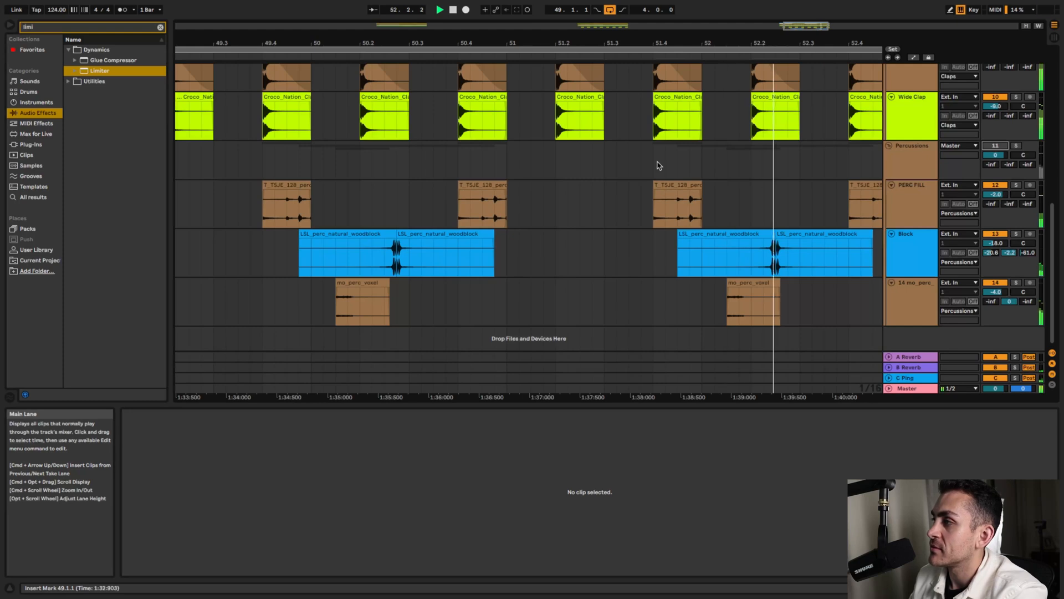
pyautogui.click(996, 146)
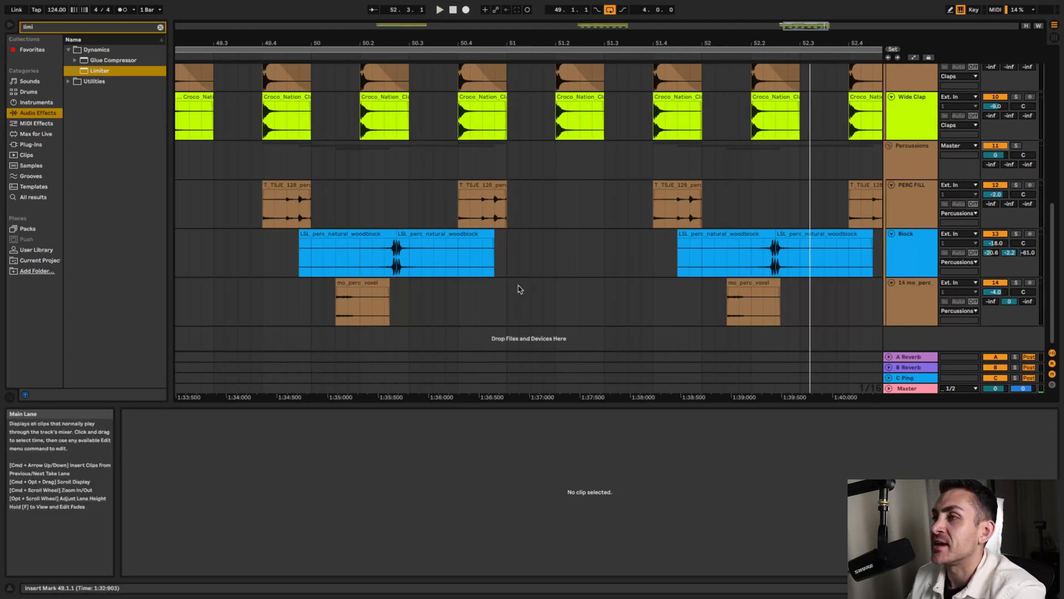
# Set the PERC FILL track's volume to -1.0 dB during playback, then select the 14 mo_perc track.
pyautogui.press('space')
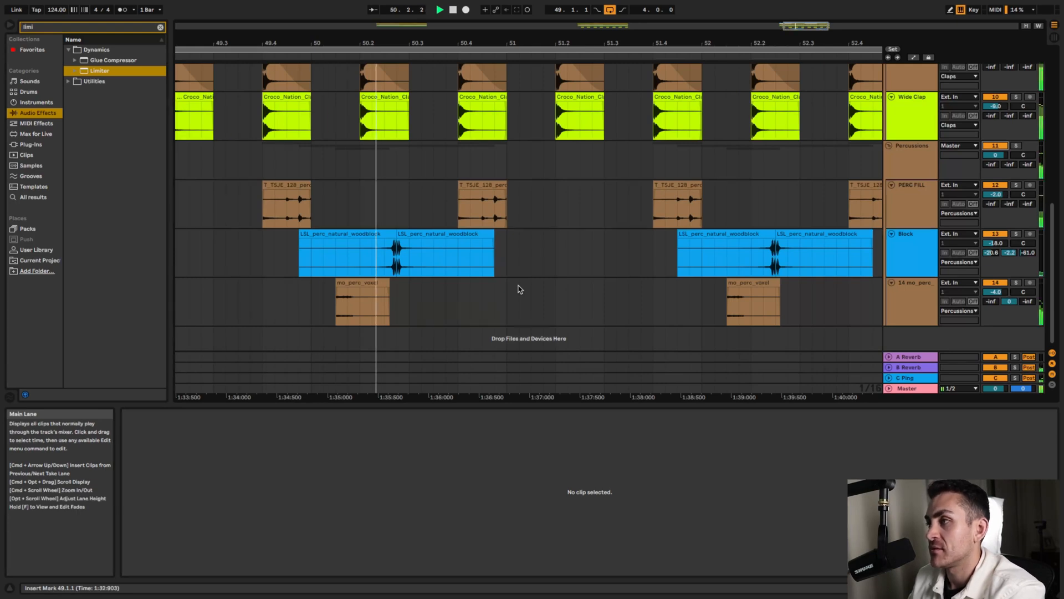
pyautogui.moveTo(999, 195); pyautogui.dragTo(999, 190)
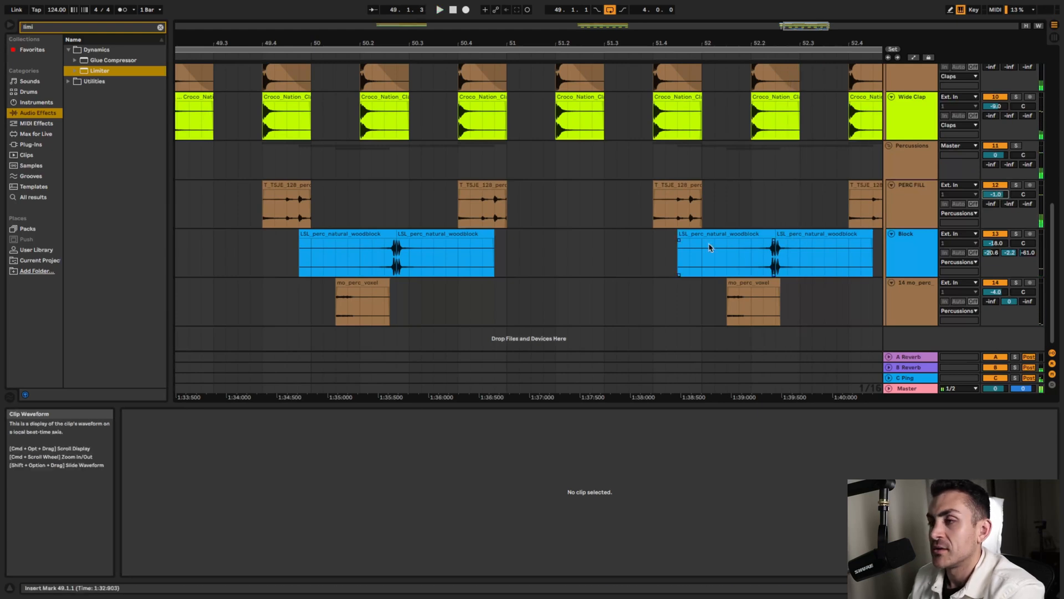
pyautogui.click(737, 279)
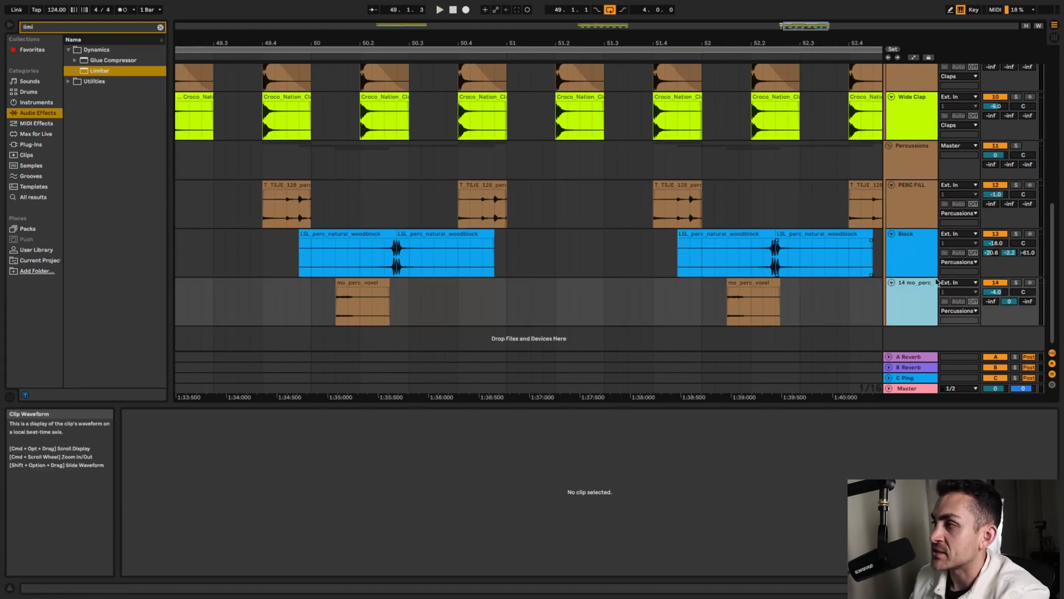